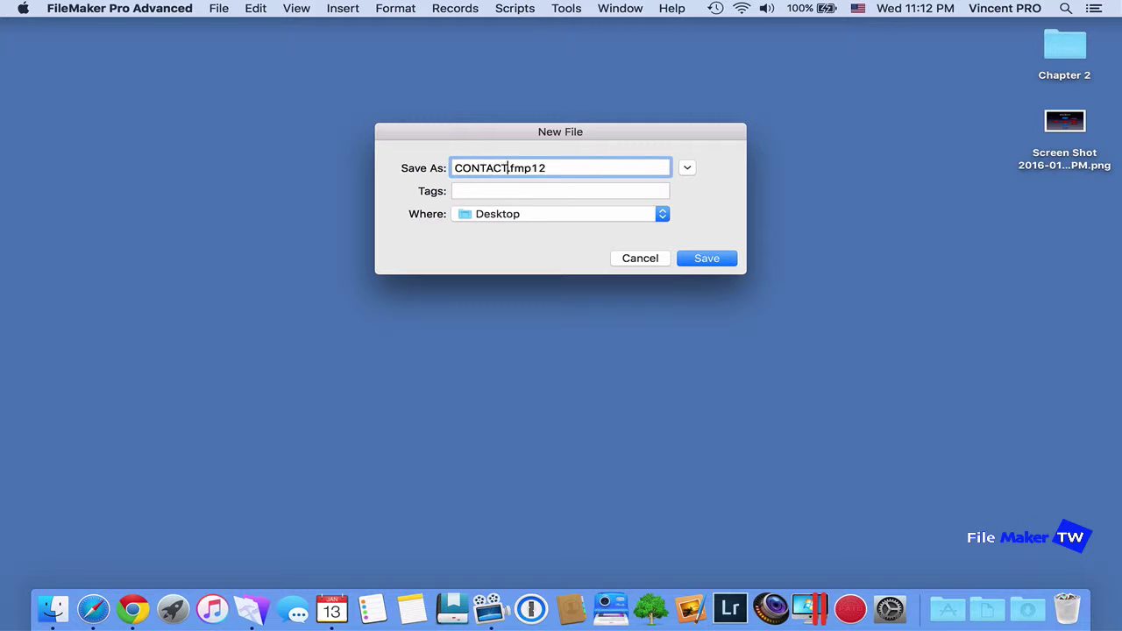
Step: Save the new database file as CONTACTS.fmp12 on the Desktop and accept its database definition with the CONTACTS table
{"action": "key", "text": "Return"}
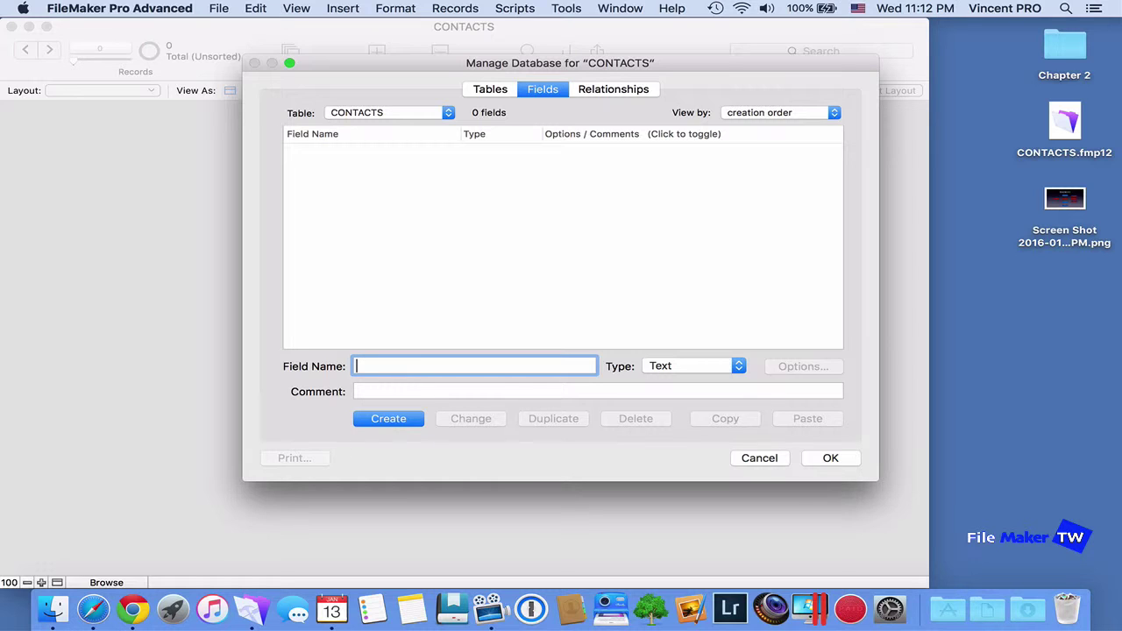
{"action": "left_click", "coordinate": [490, 88]}
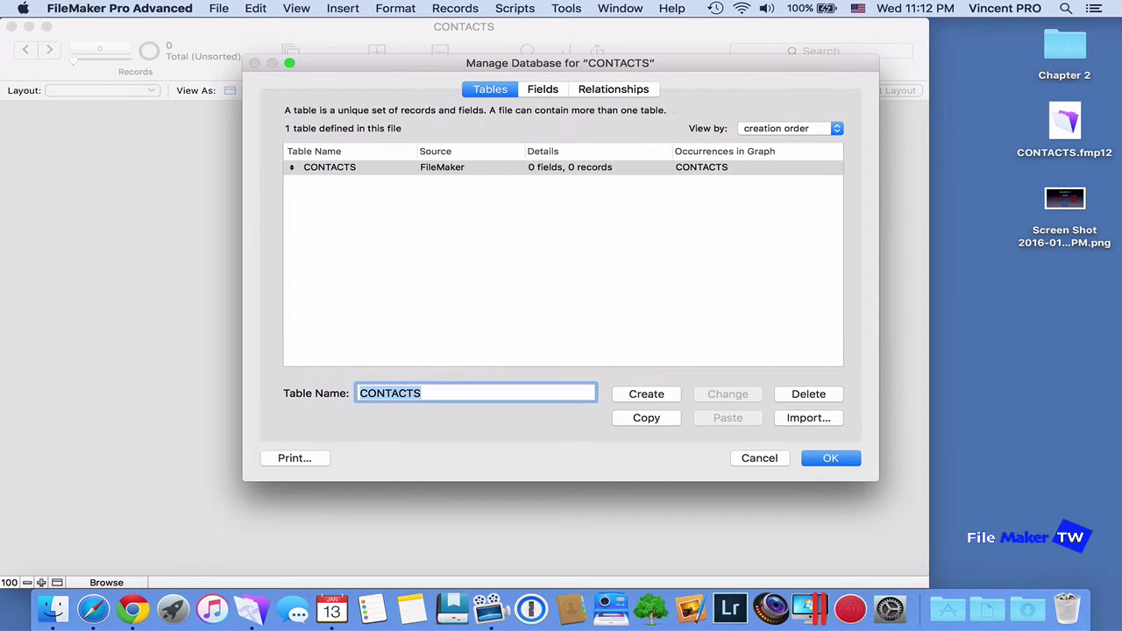
{"action": "left_click", "coordinate": [542, 88]}
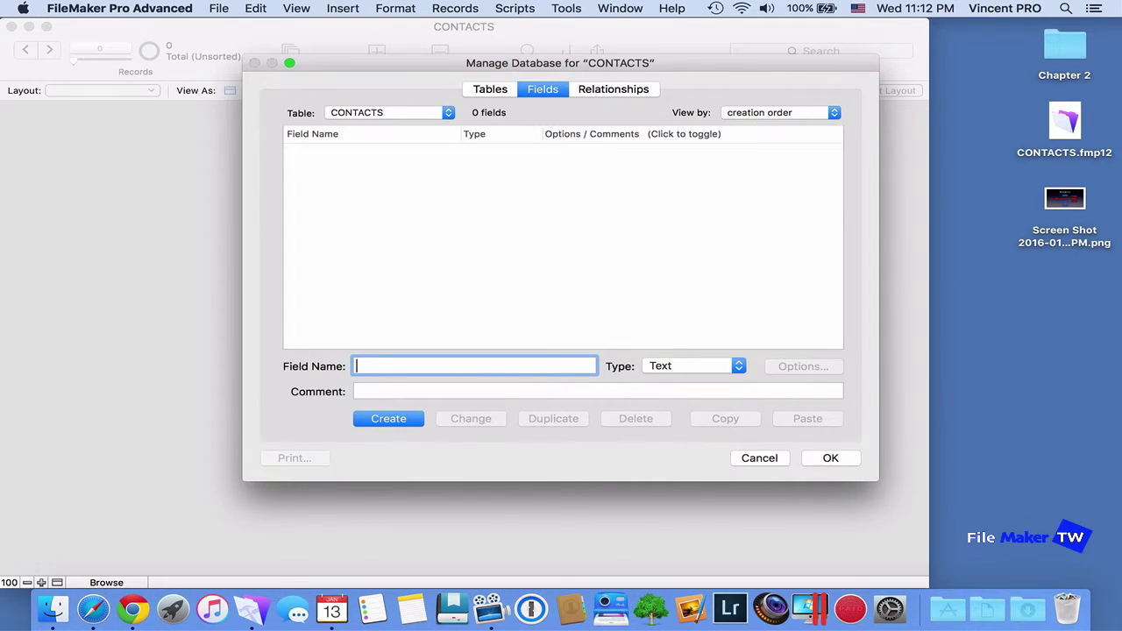
{"action": "left_click", "coordinate": [490, 88]}
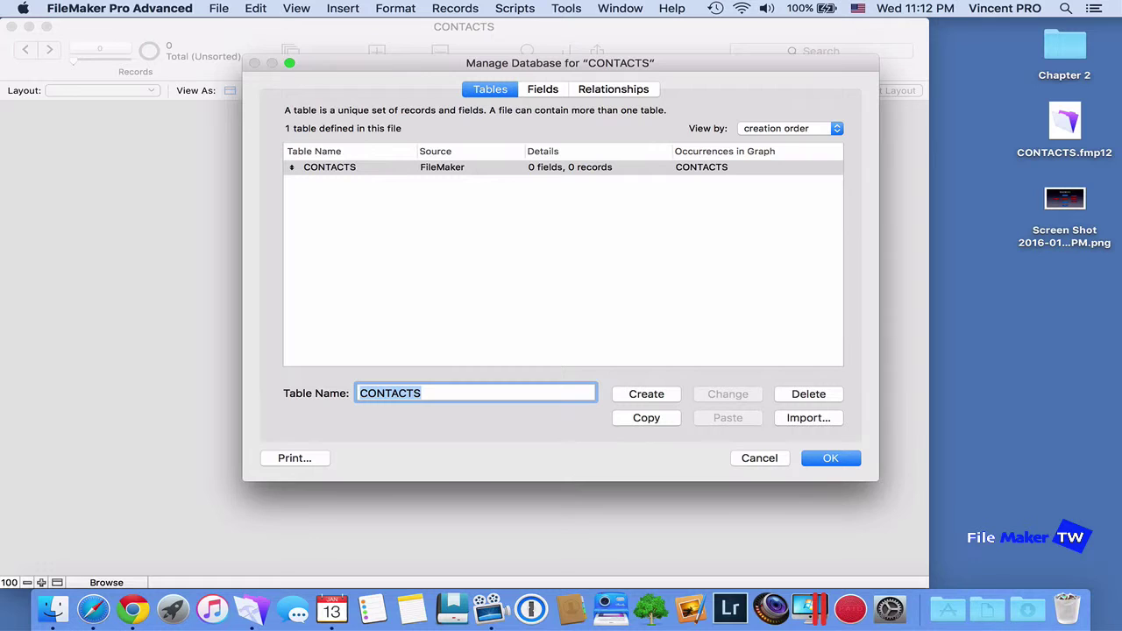
{"action": "key", "text": "Return"}
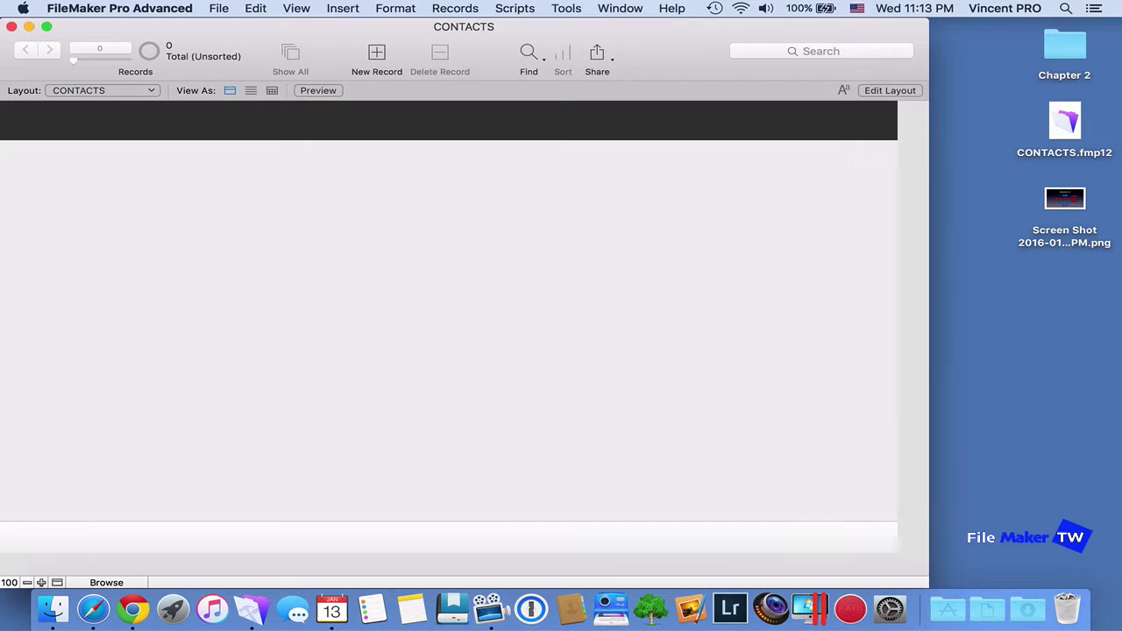
Step: Review the general application preferences, including the option to use the Manage Database dialog when creating files
{"action": "left_click", "coordinate": [218, 8]}
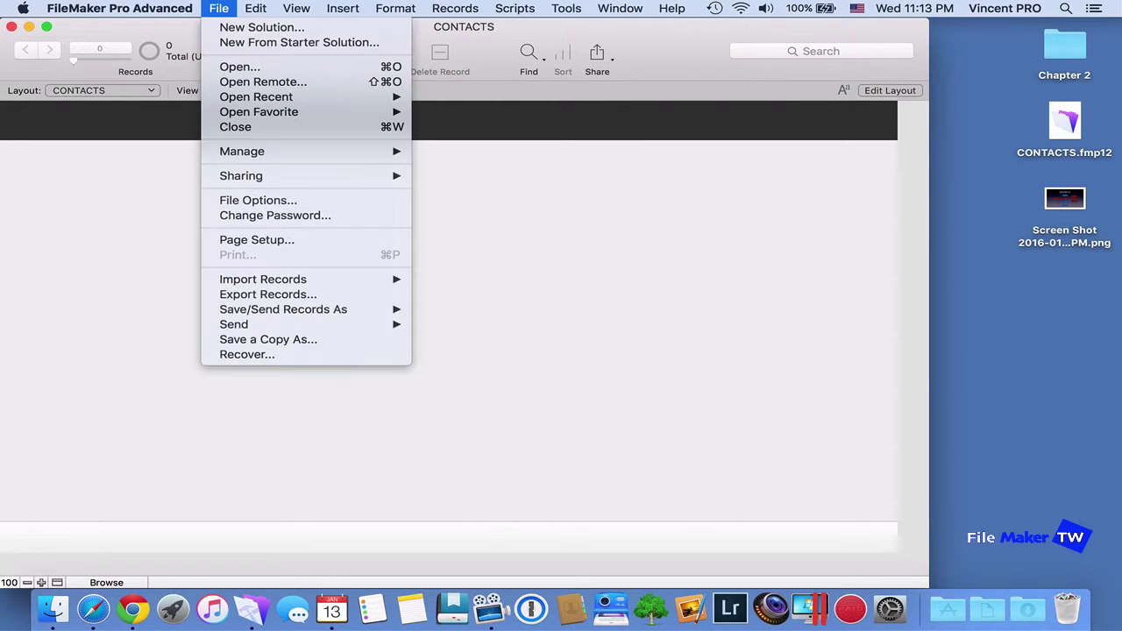
{"action": "key", "text": "Left"}
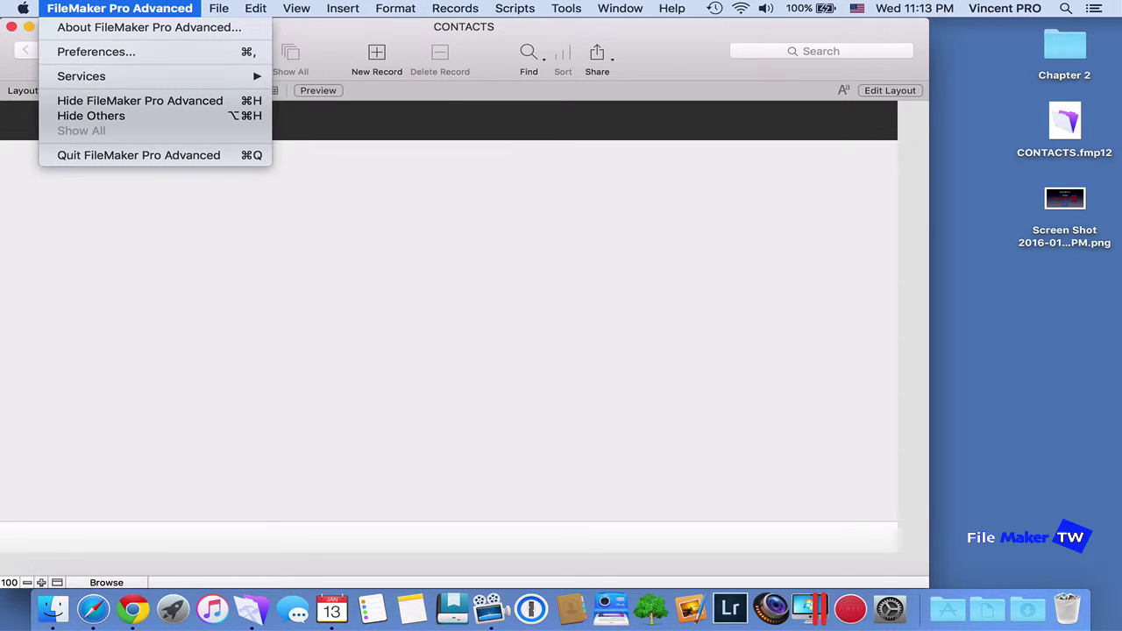
{"action": "key", "text": "Down"}
{"action": "key", "text": "Down"}
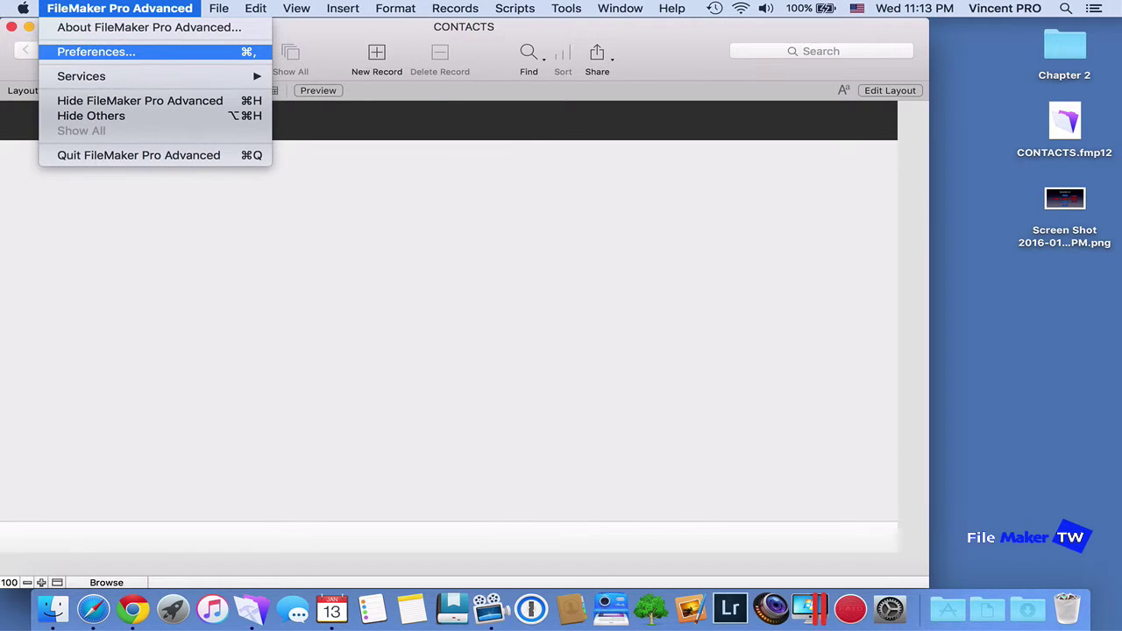
{"action": "key", "text": "Return"}
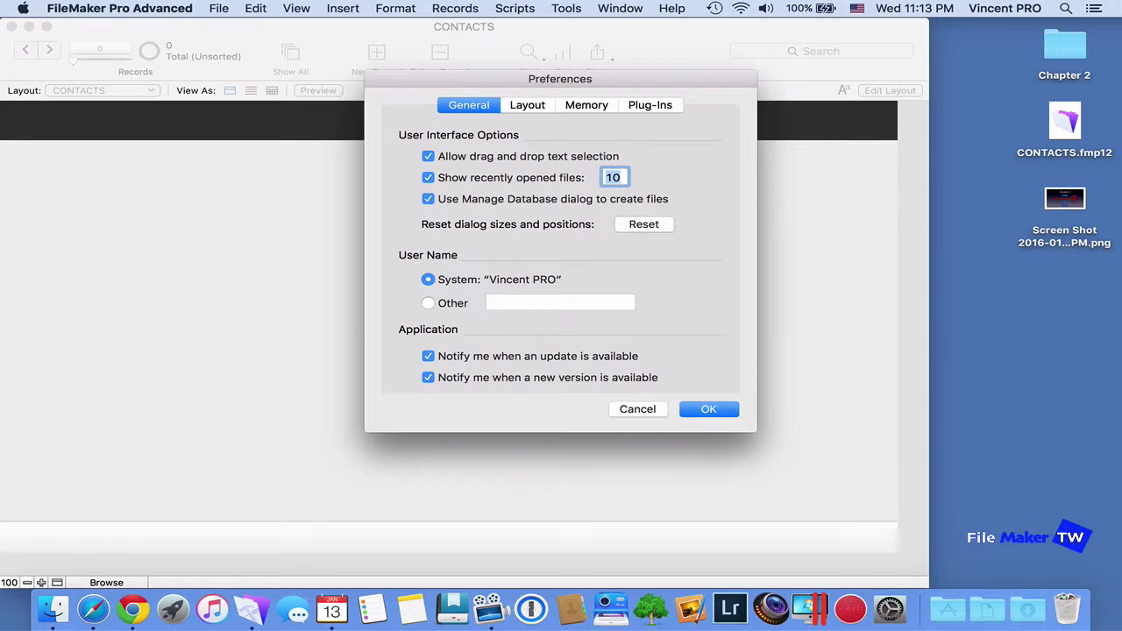
{"action": "key", "text": "Return"}
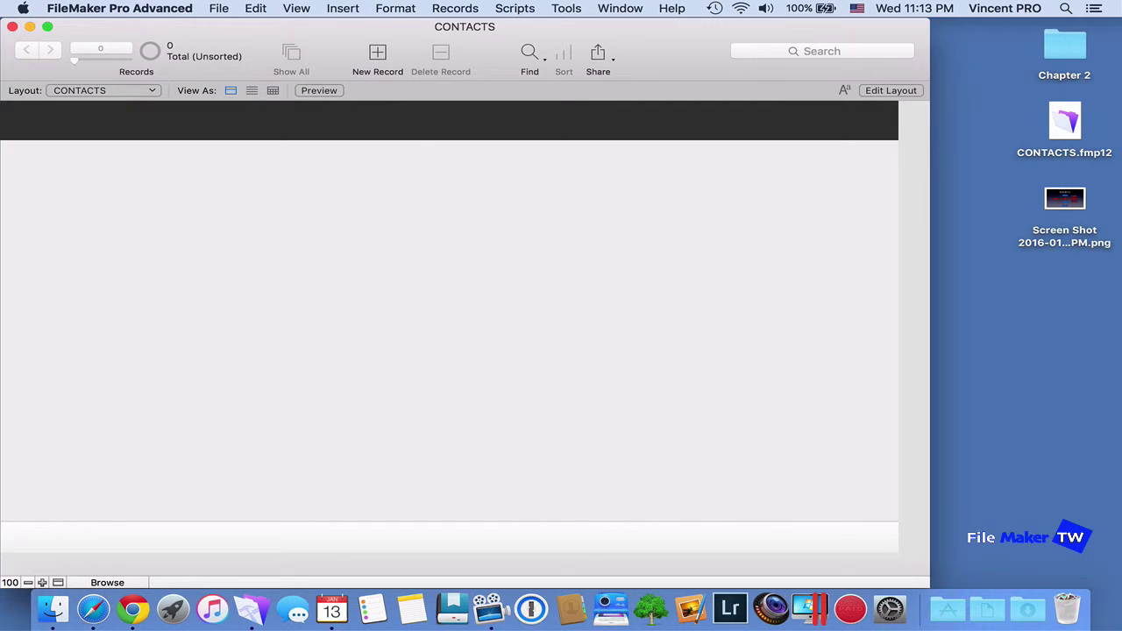
Step: Open the database definition of the CONTACTS file and create a table named COMPANIES
{"action": "left_click", "coordinate": [218, 8]}
{"action": "mouse_move", "coordinate": [241, 150]}
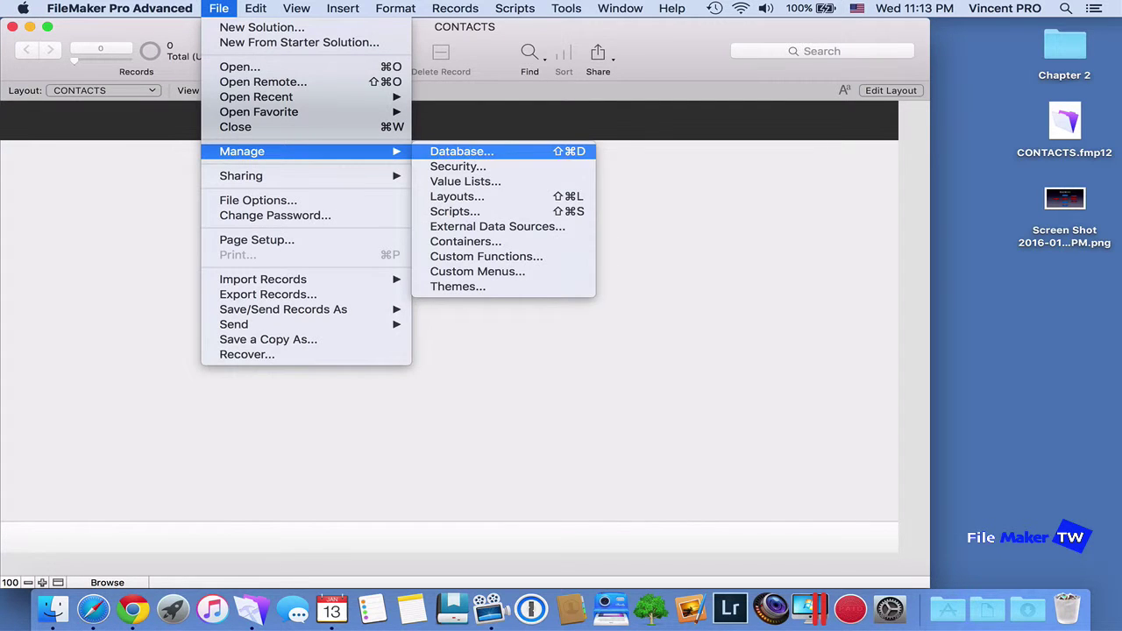
{"action": "key", "text": "Return"}
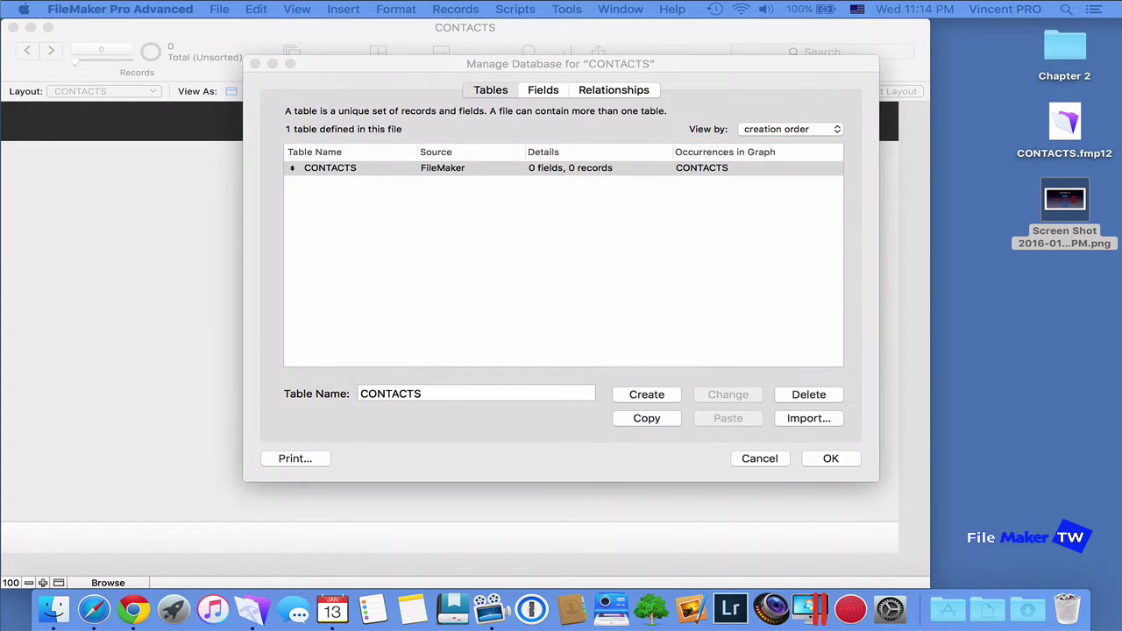
{"action": "key", "text": "Tab"}
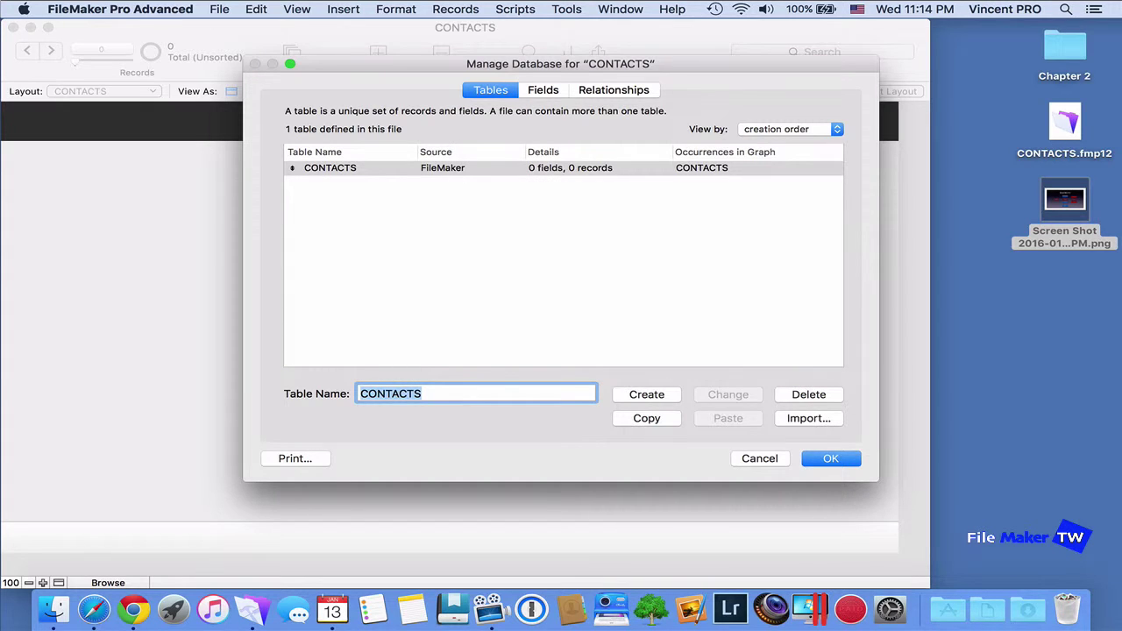
{"action": "type", "text": "COM"}
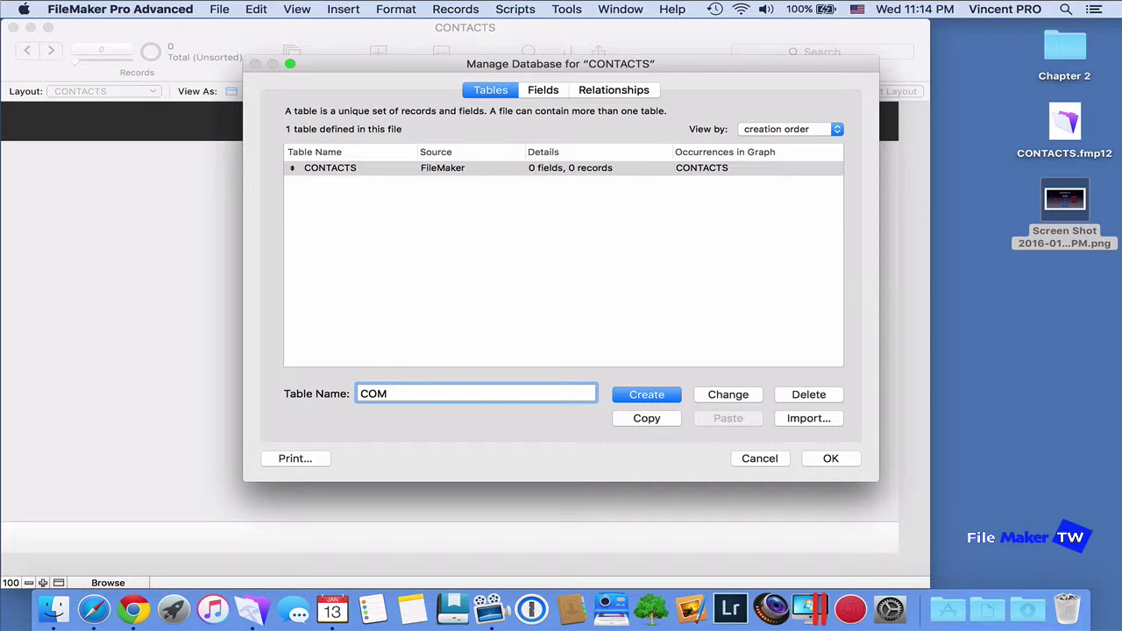
{"action": "type", "text": "PANIES"}
{"action": "key", "text": "Return"}
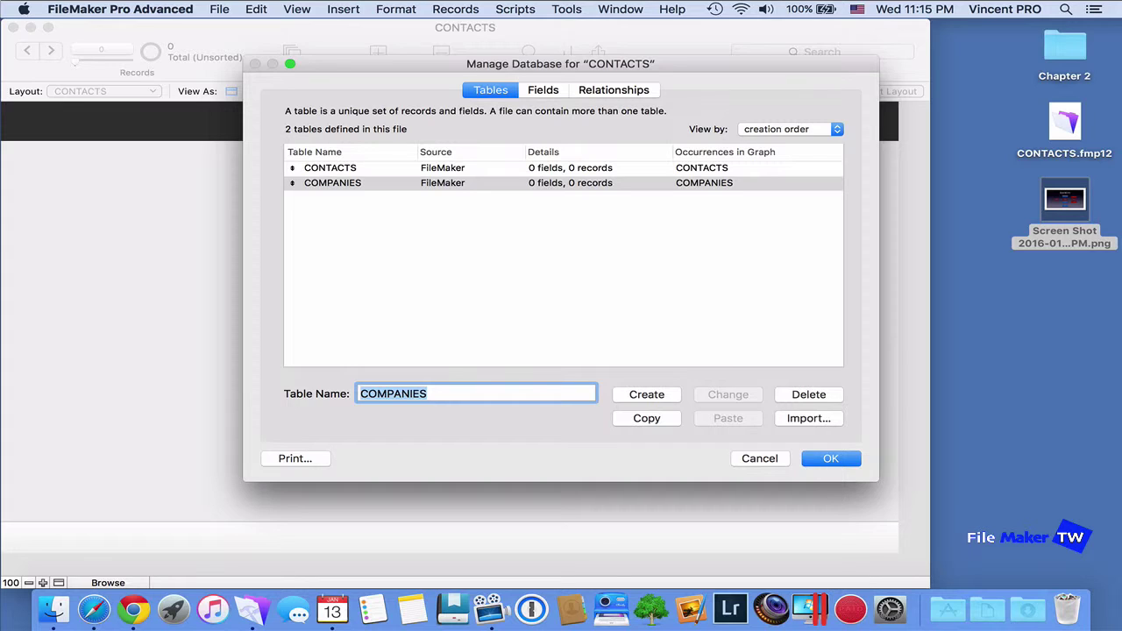
Step: Create three more tables named ADDRESSES, PHONES and EMAILS
{"action": "type", "text": "A"}
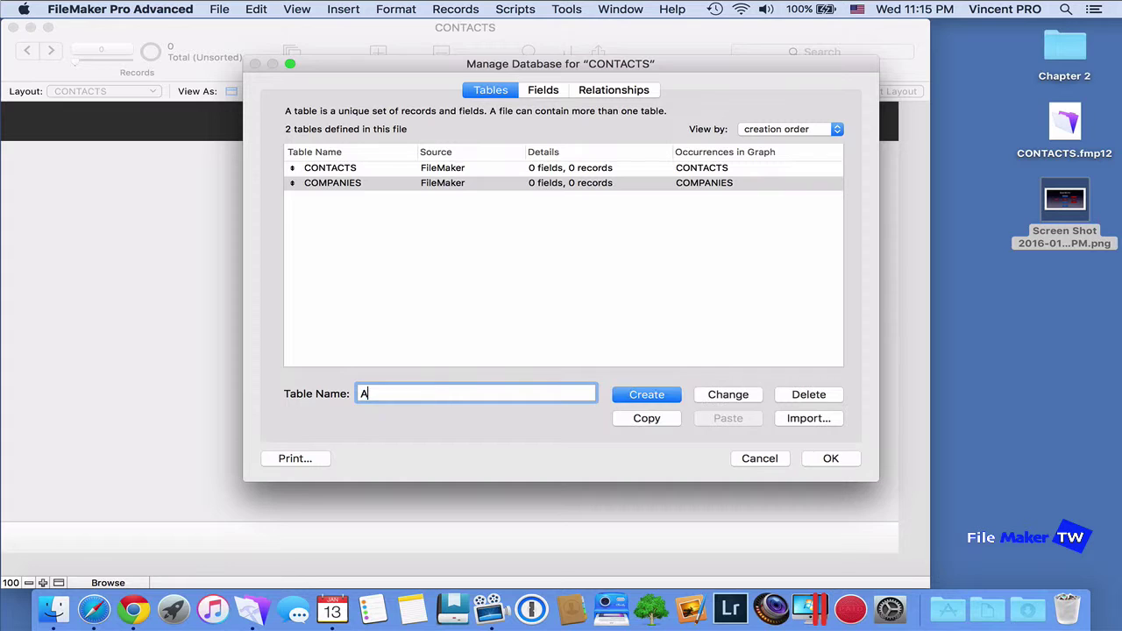
{"action": "type", "text": "DDRESSES"}
{"action": "key", "text": "Return"}
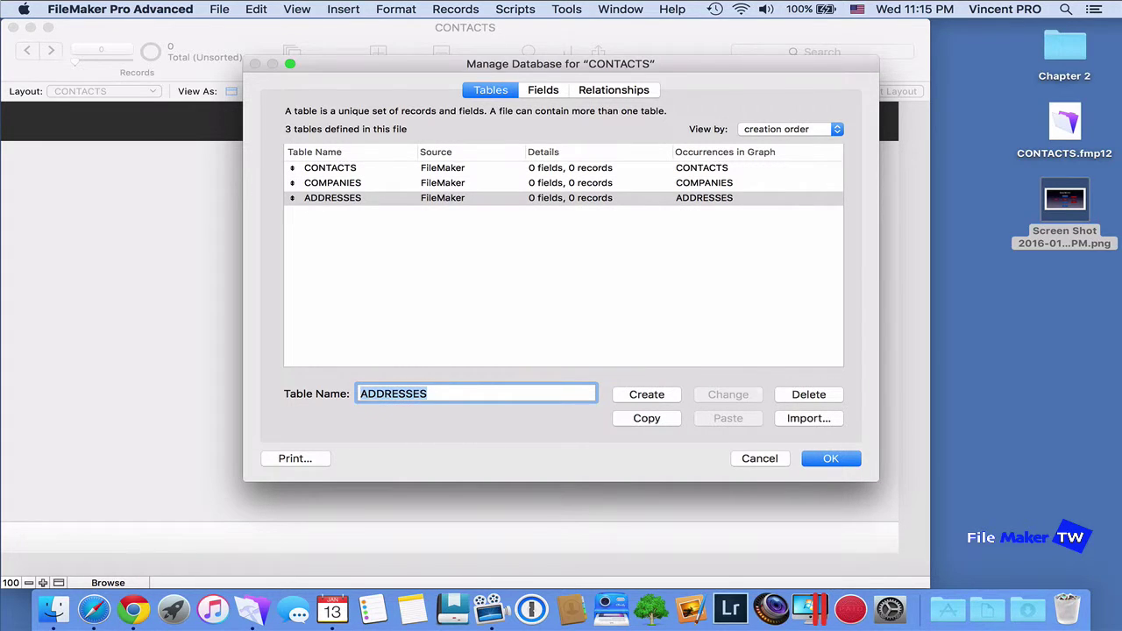
{"action": "type", "text": "PHONES"}
{"action": "key", "text": "Return"}
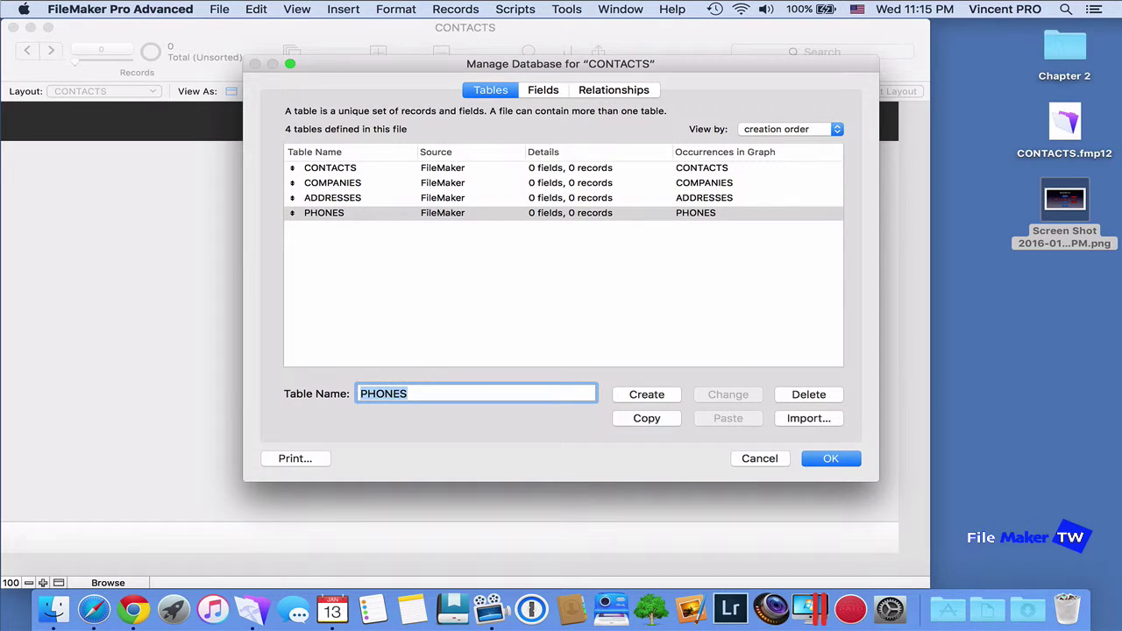
{"action": "type", "text": "EMAILS"}
{"action": "key", "text": "Return"}
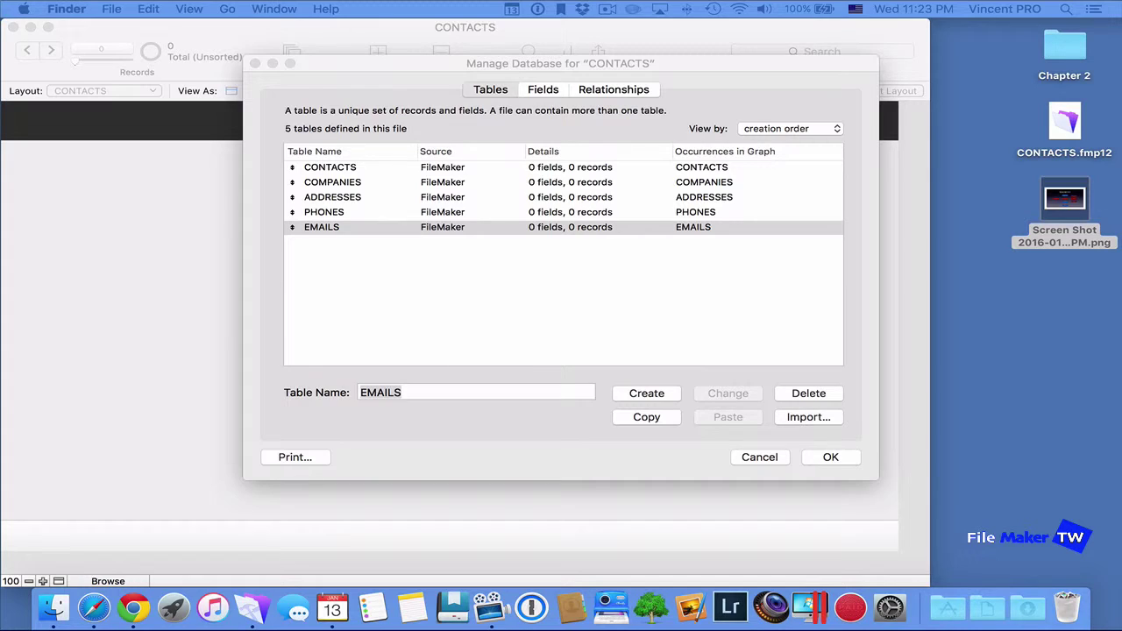
Step: Create a field named timestamp_create of type Timestamp in the EMAILS table
{"action": "left_click", "coordinate": [543, 90]}
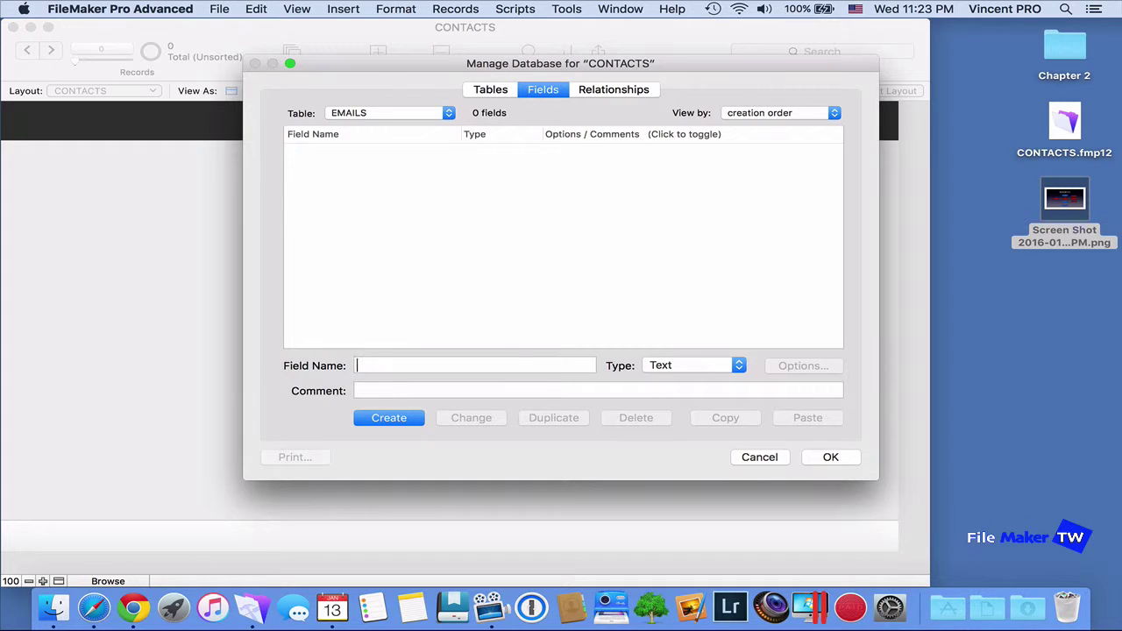
{"action": "type", "text": "timestamp_create"}
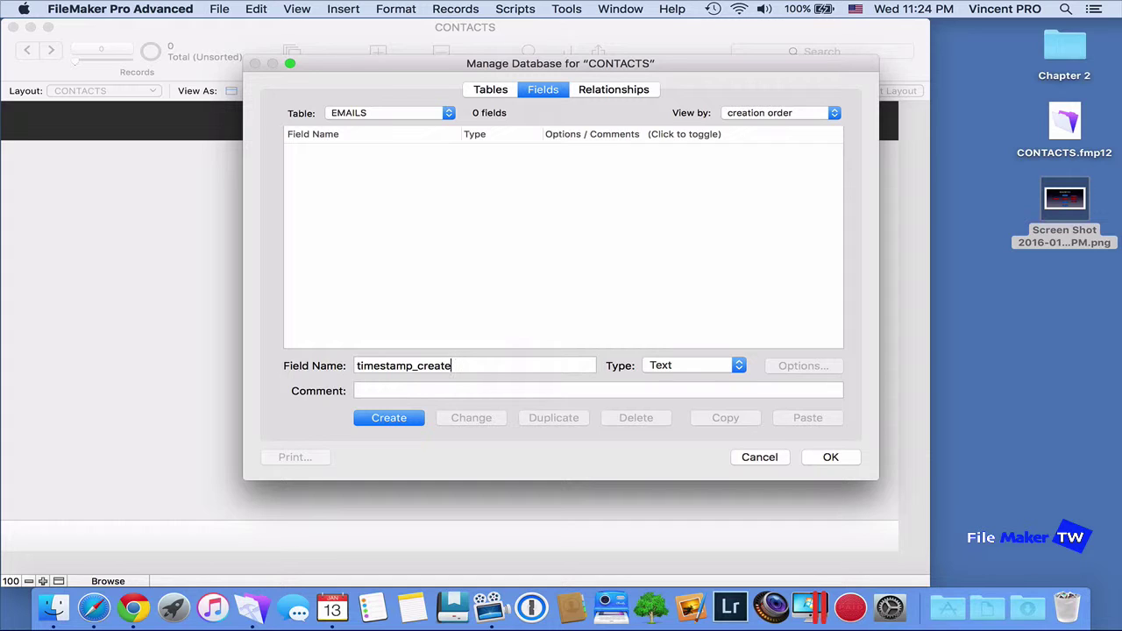
{"action": "left_click", "coordinate": [695, 365]}
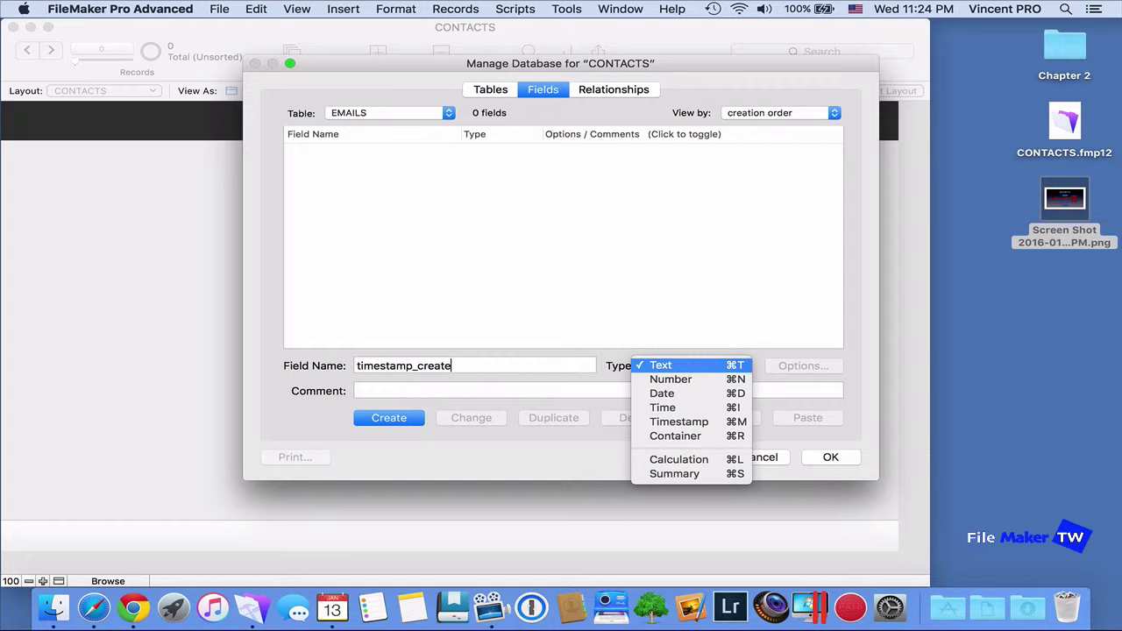
{"action": "key", "text": "Down"}
{"action": "key", "text": "Down"}
{"action": "key", "text": "Down"}
{"action": "key", "text": "Down"}
{"action": "key", "text": "Return"}
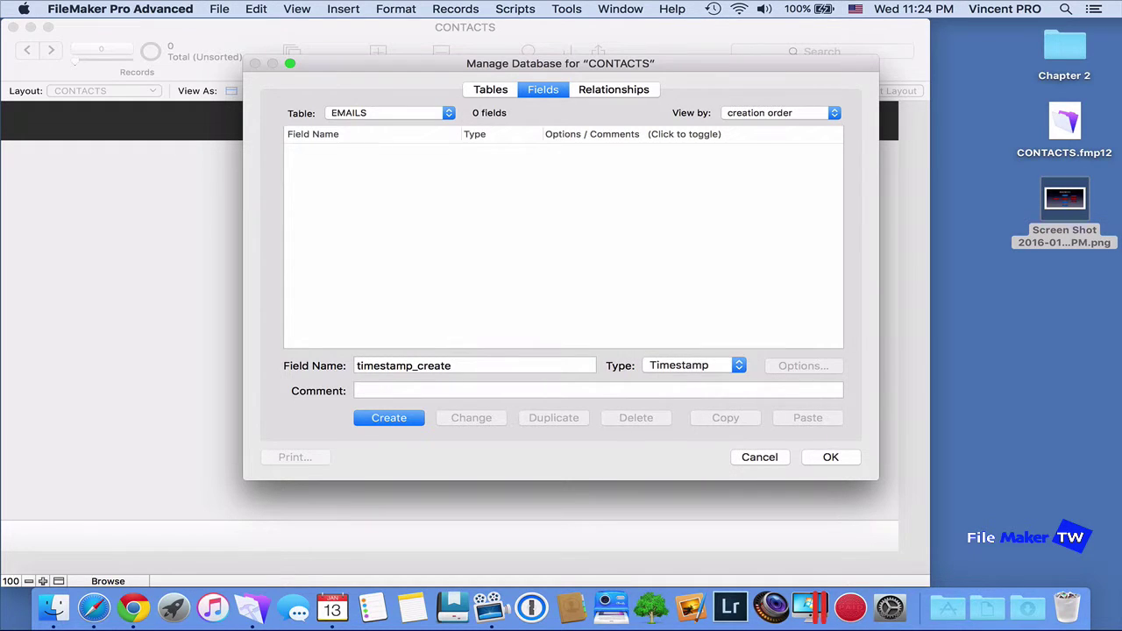
{"action": "key", "text": "Return"}
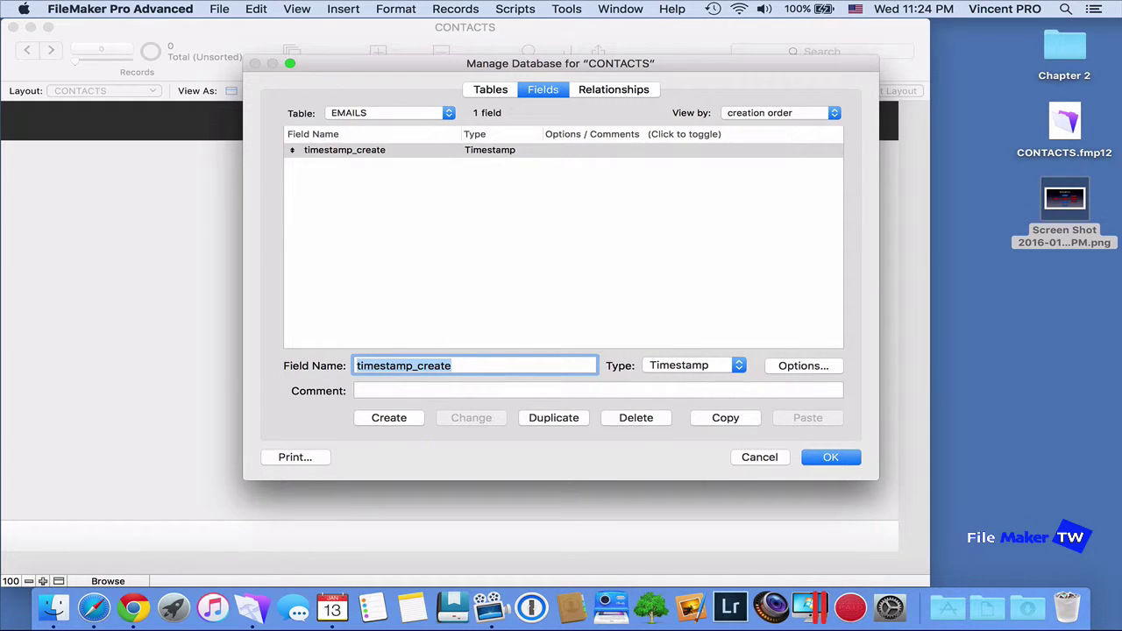
Step: Set timestamp_create to auto-enter the creation timestamp (date and time) and prohibit modification of its value during data entry
{"action": "key", "text": "super+o"}
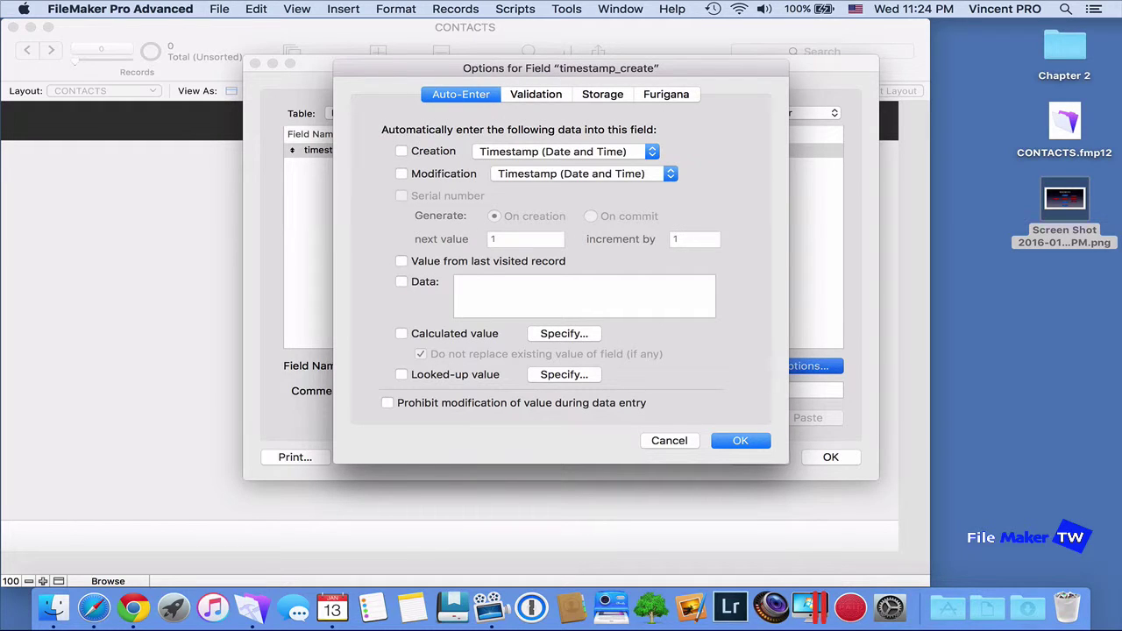
{"action": "key", "text": "space"}
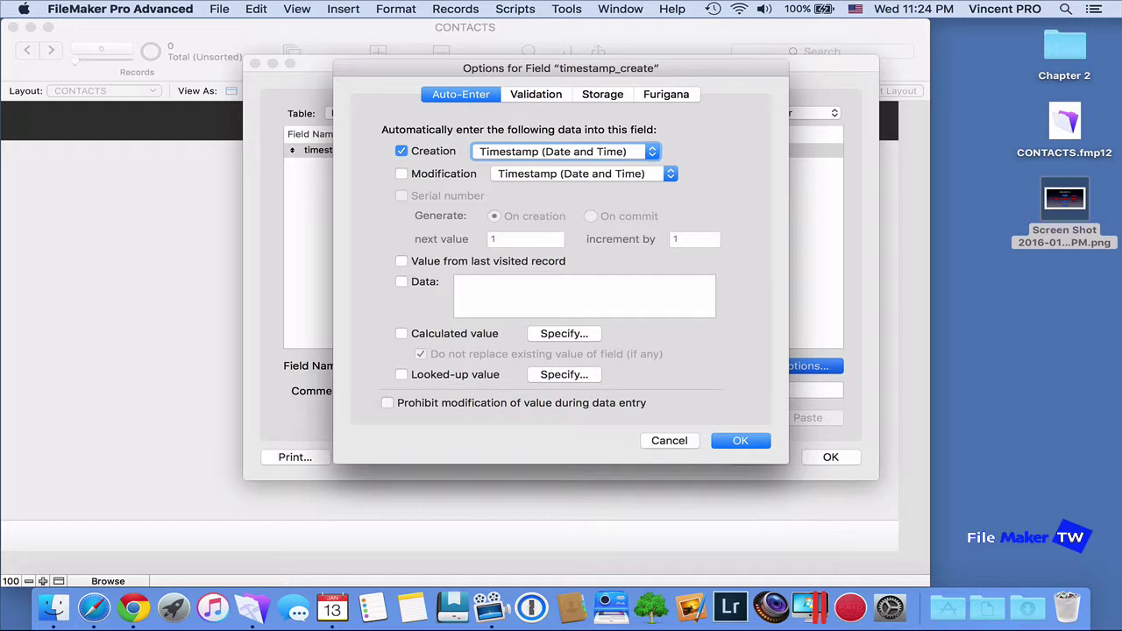
{"action": "left_click", "coordinate": [387, 402]}
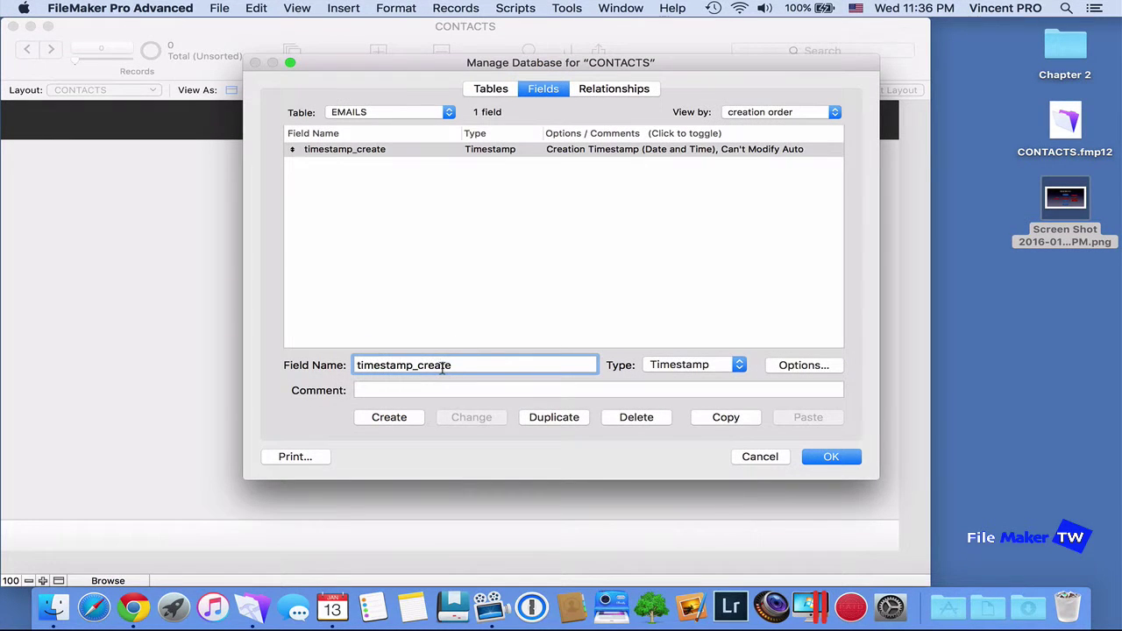
Step: Create a second Timestamp field named timestamp_mod in the EMAILS table
{"action": "double_click", "coordinate": [449, 375]}
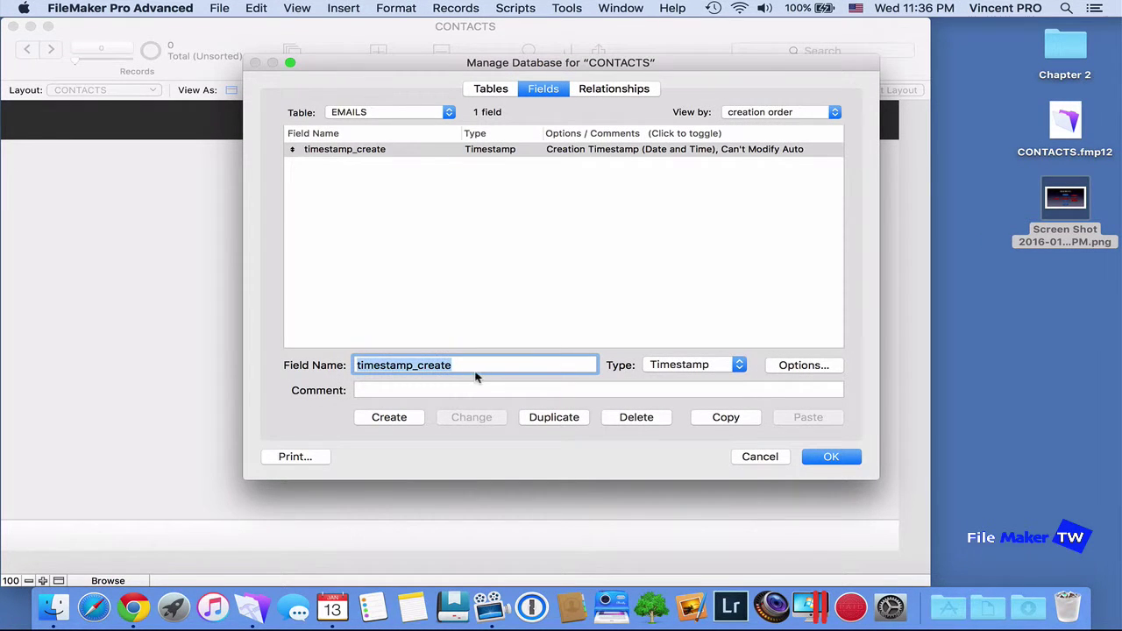
{"action": "left_click", "coordinate": [469, 366]}
{"action": "key", "text": "BackSpace"}
{"action": "key", "text": "BackSpace"}
{"action": "key", "text": "BackSpace"}
{"action": "key", "text": "BackSpace"}
{"action": "key", "text": "BackSpace"}
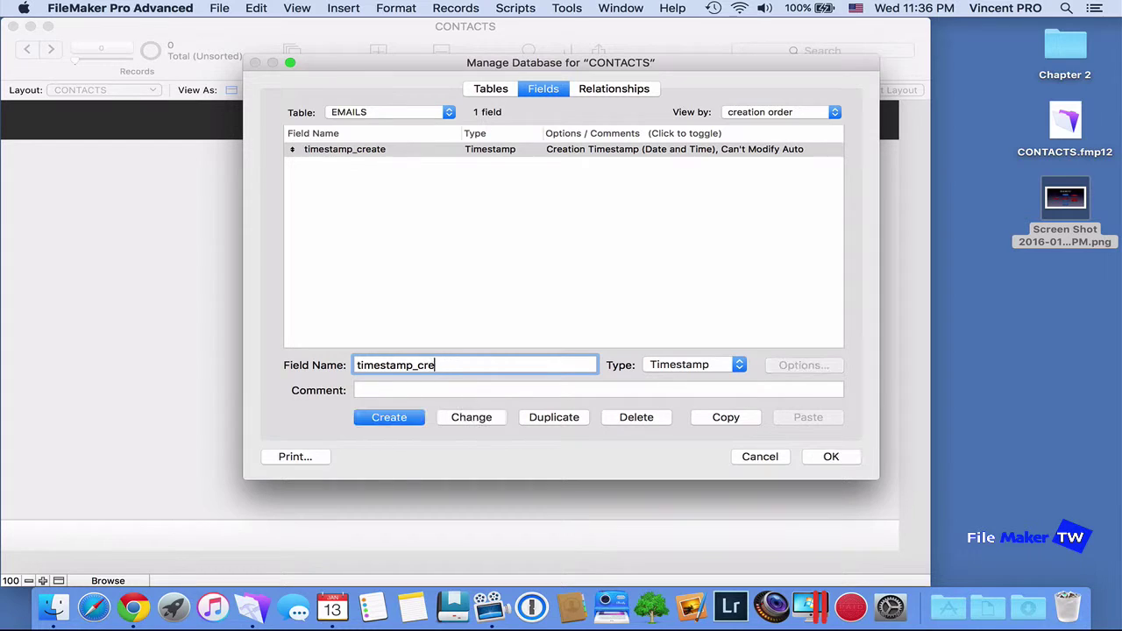
{"action": "key", "text": "BackSpace"}
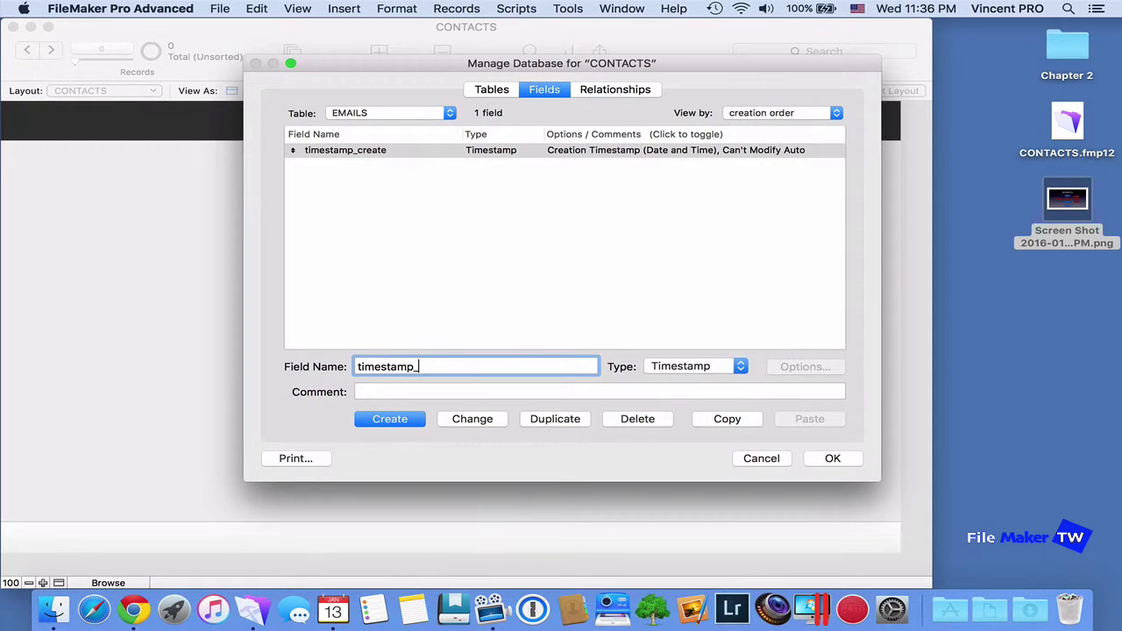
{"action": "type", "text": "mod"}
{"action": "left_click", "coordinate": [393, 419]}
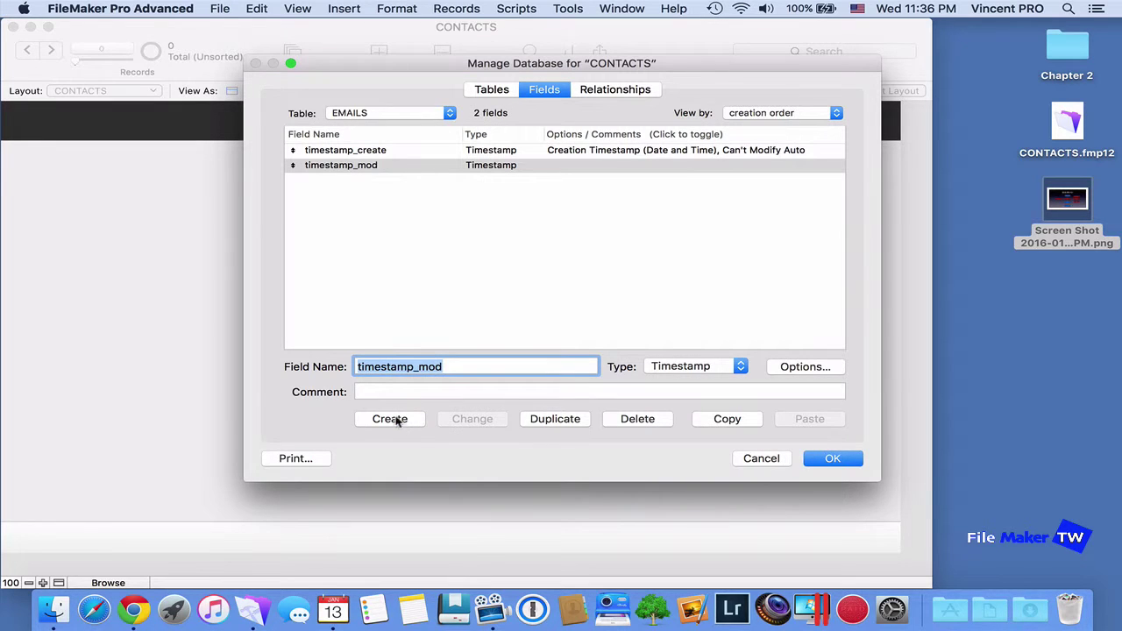
Step: Set timestamp_mod to auto-enter the modification timestamp (date and time) and prohibit modification of its value during data entry
{"action": "left_click", "coordinate": [804, 372]}
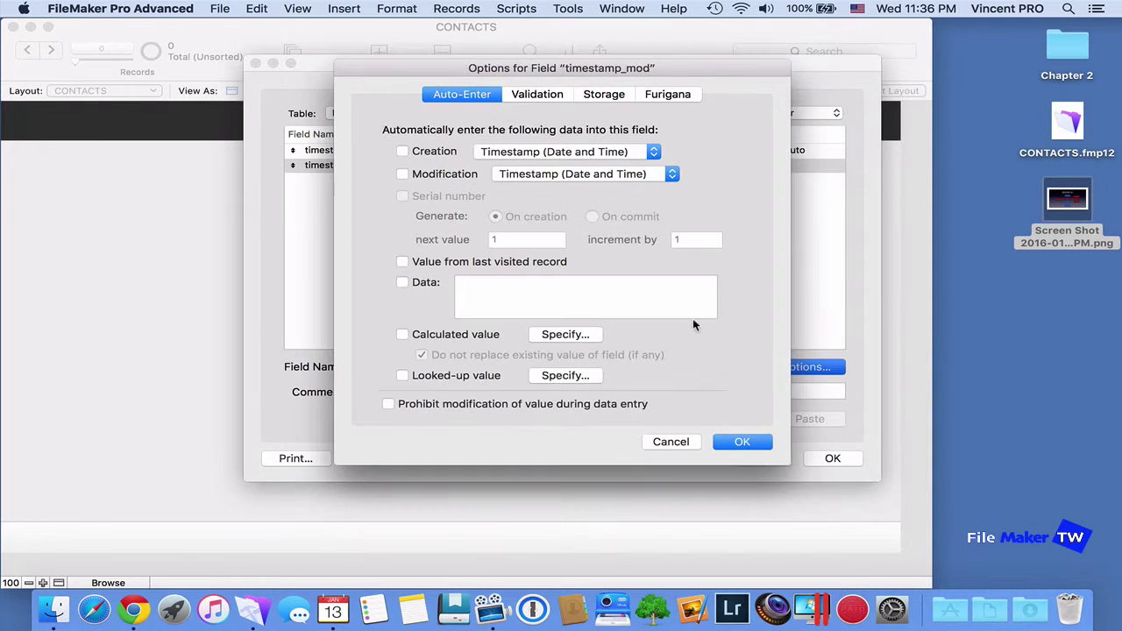
{"action": "left_click", "coordinate": [403, 175]}
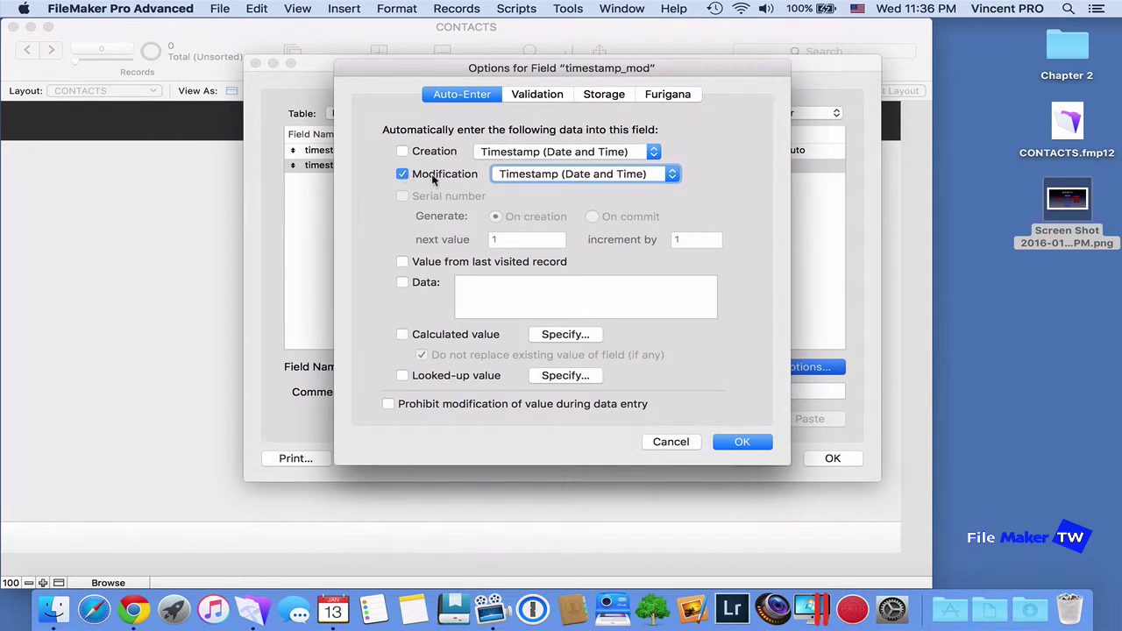
{"action": "left_click", "coordinate": [388, 404]}
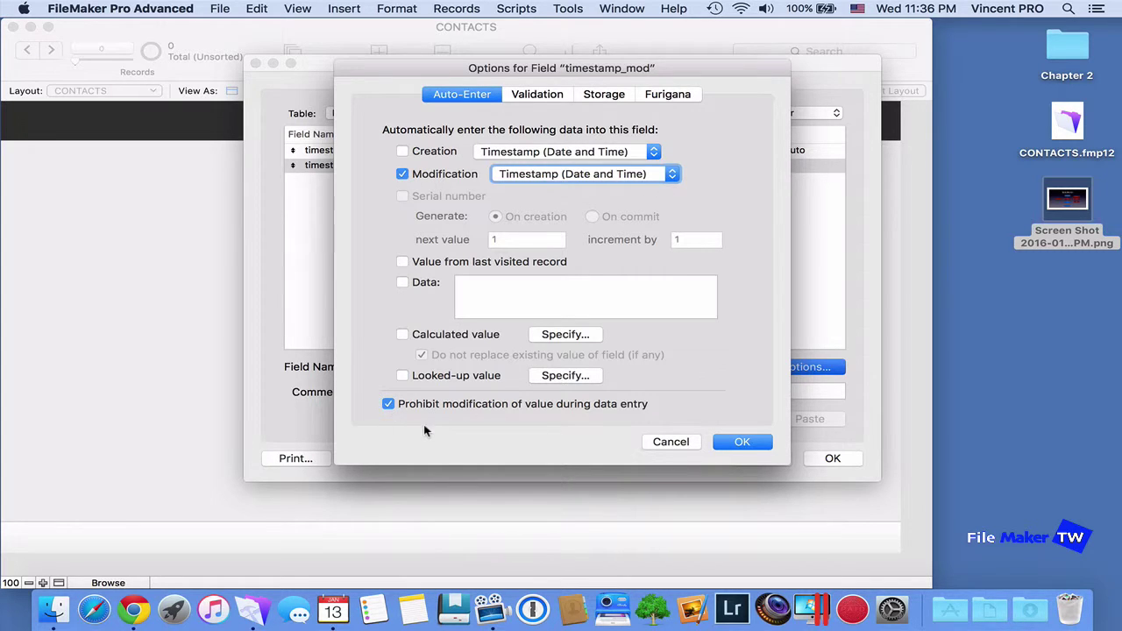
{"action": "left_click", "coordinate": [759, 444]}
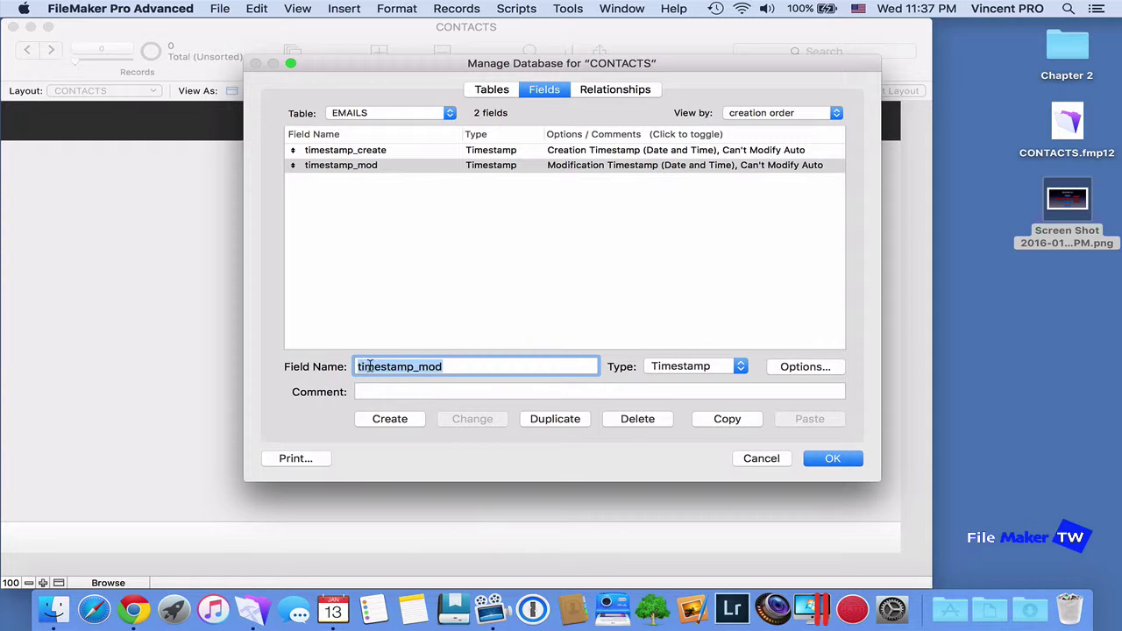
Step: Create a field named account_create of type Text in the EMAILS table
{"action": "left_click", "coordinate": [379, 367]}
{"action": "double_click", "coordinate": [462, 366]}
{"action": "type", "text": "account"}
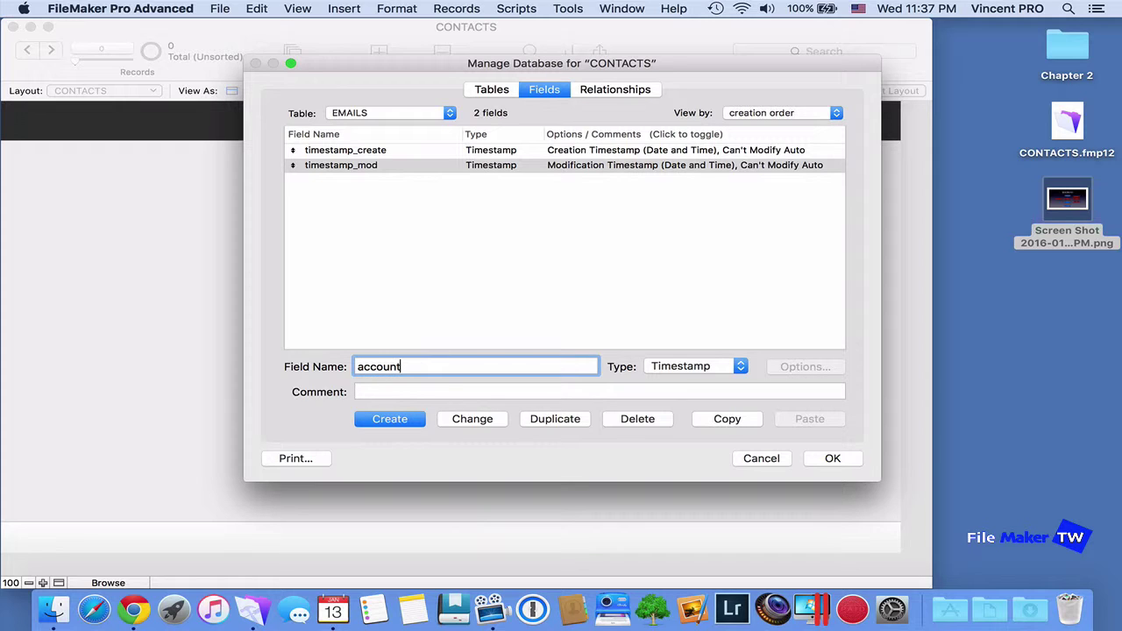
{"action": "type", "text": "_create"}
{"action": "left_click", "coordinate": [741, 366]}
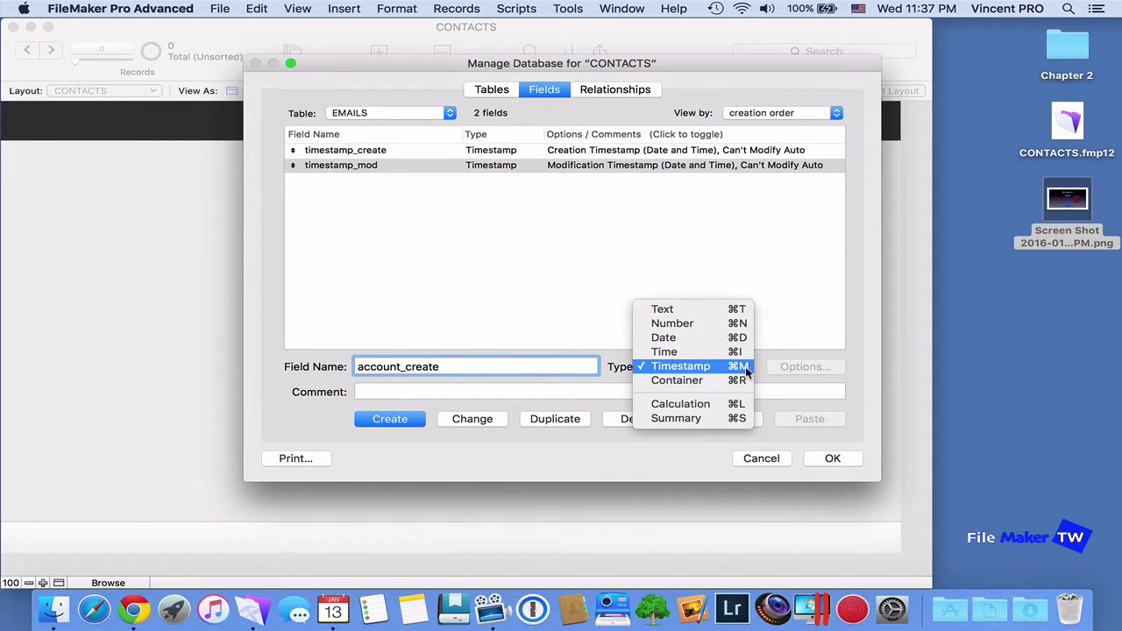
{"action": "left_click", "coordinate": [680, 310]}
{"action": "left_click", "coordinate": [385, 418]}
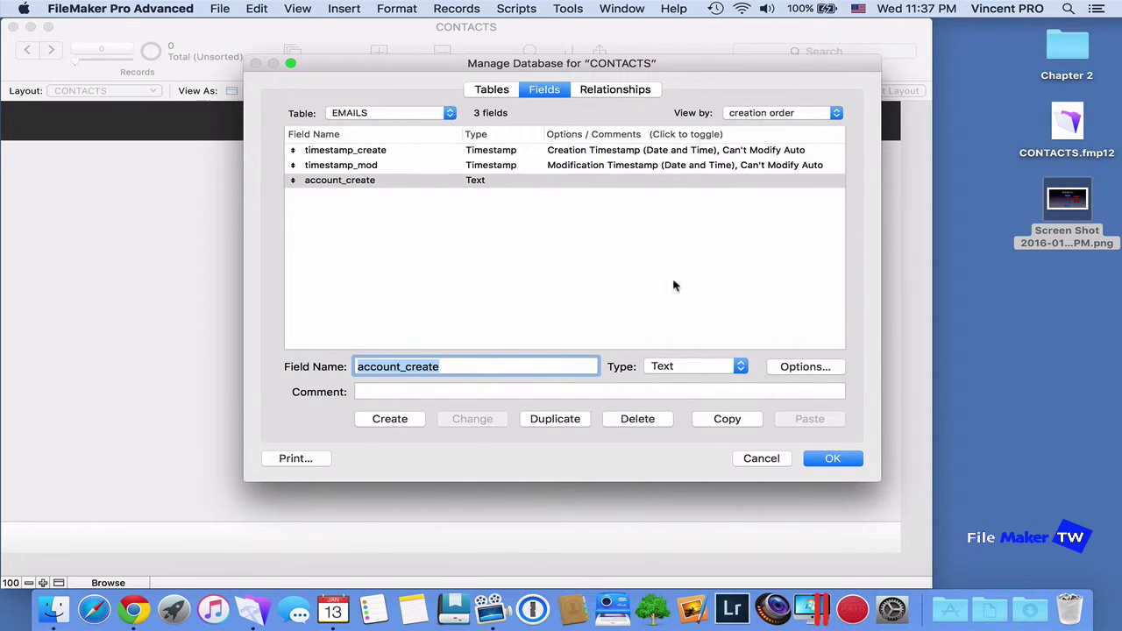
Step: Set account_create to auto-enter the creation account name and prohibit modification of its value during data entry
{"action": "left_click", "coordinate": [807, 365]}
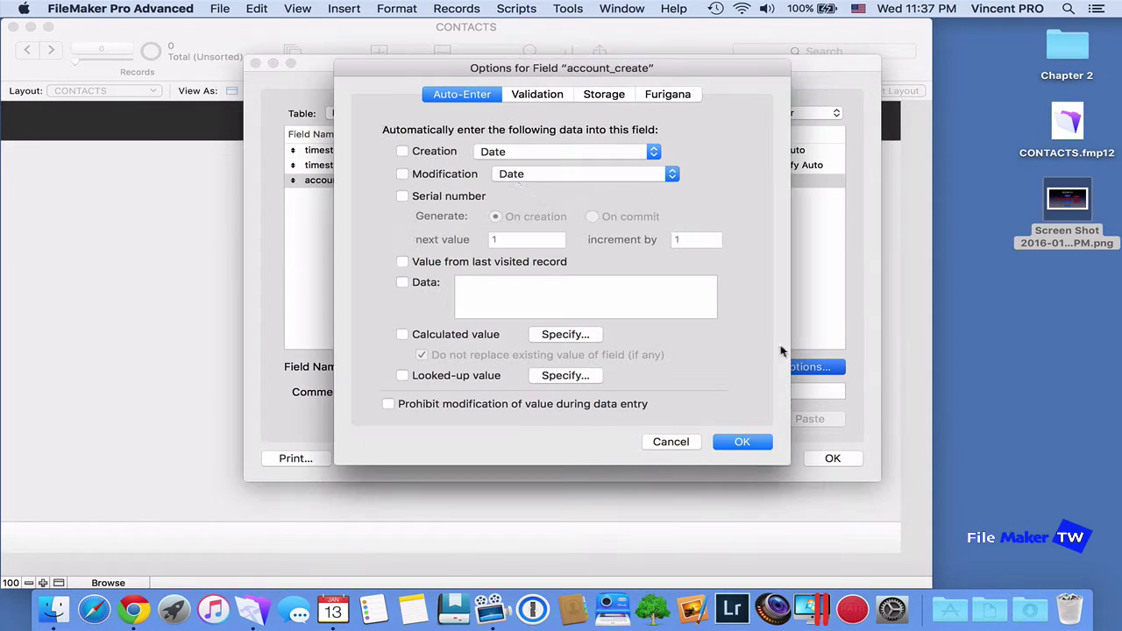
{"action": "left_click", "coordinate": [402, 151]}
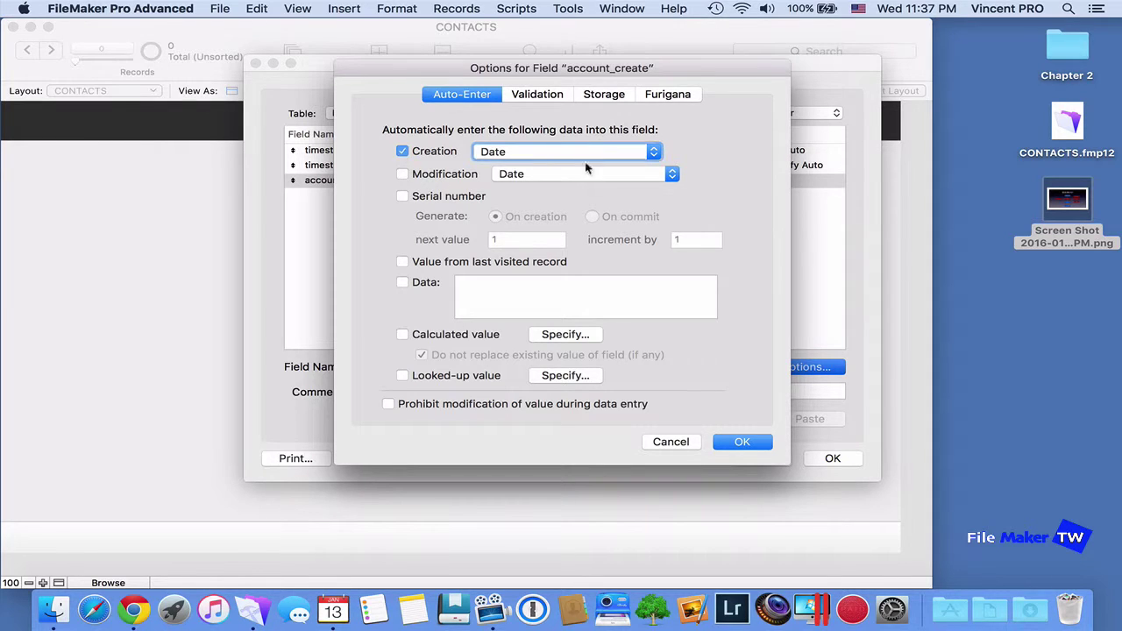
{"action": "left_click", "coordinate": [654, 152]}
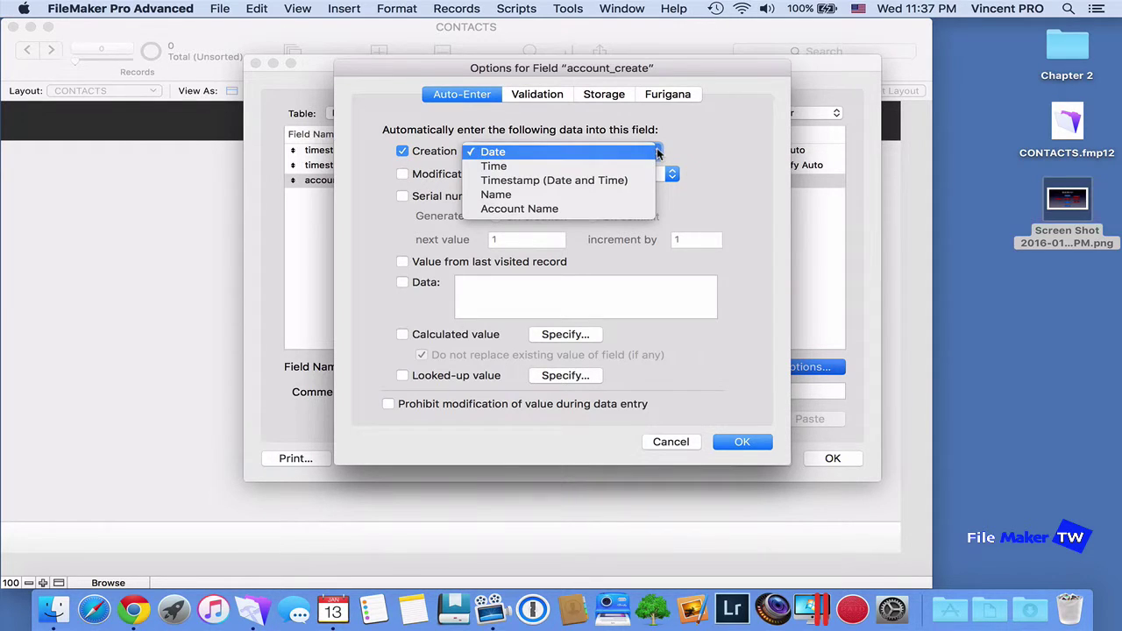
{"action": "left_click", "coordinate": [560, 210]}
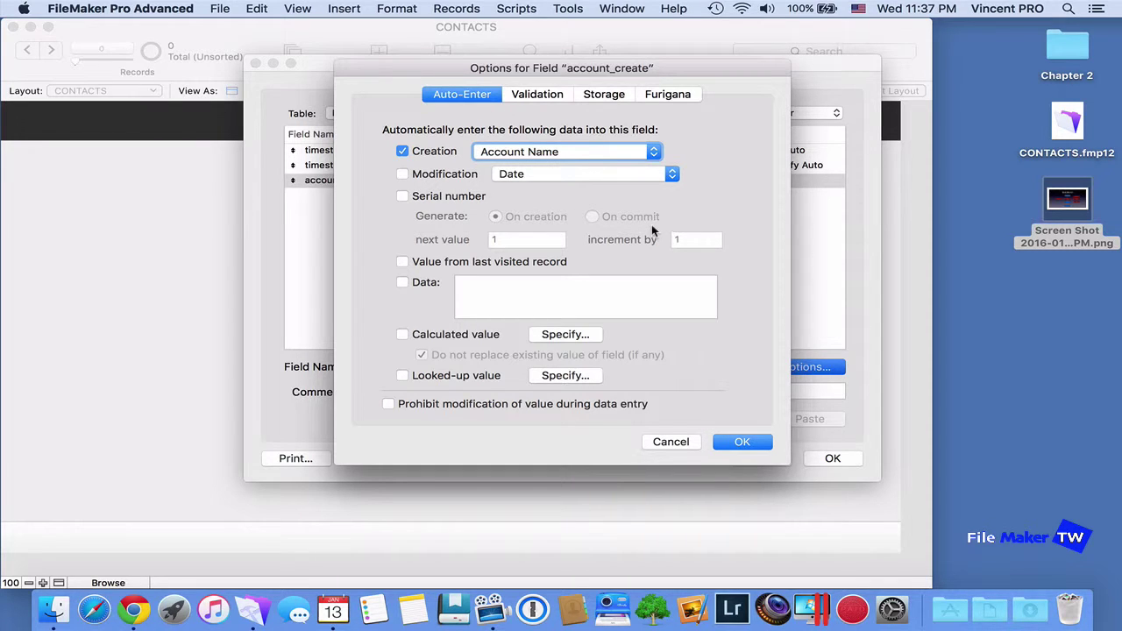
{"action": "left_click", "coordinate": [389, 404]}
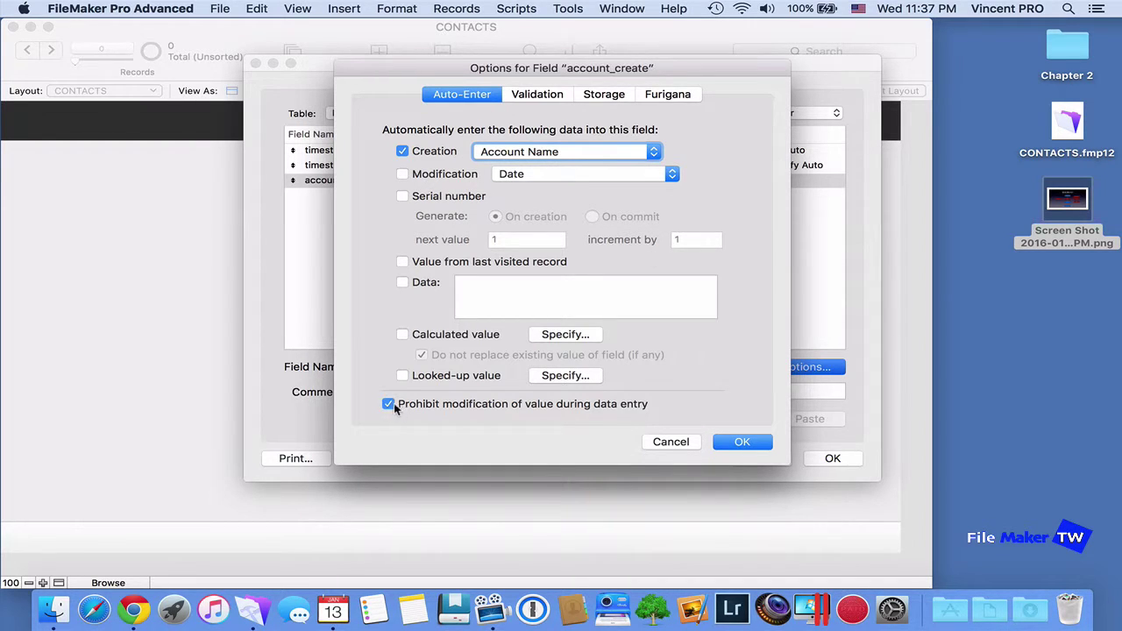
{"action": "left_click", "coordinate": [742, 442]}
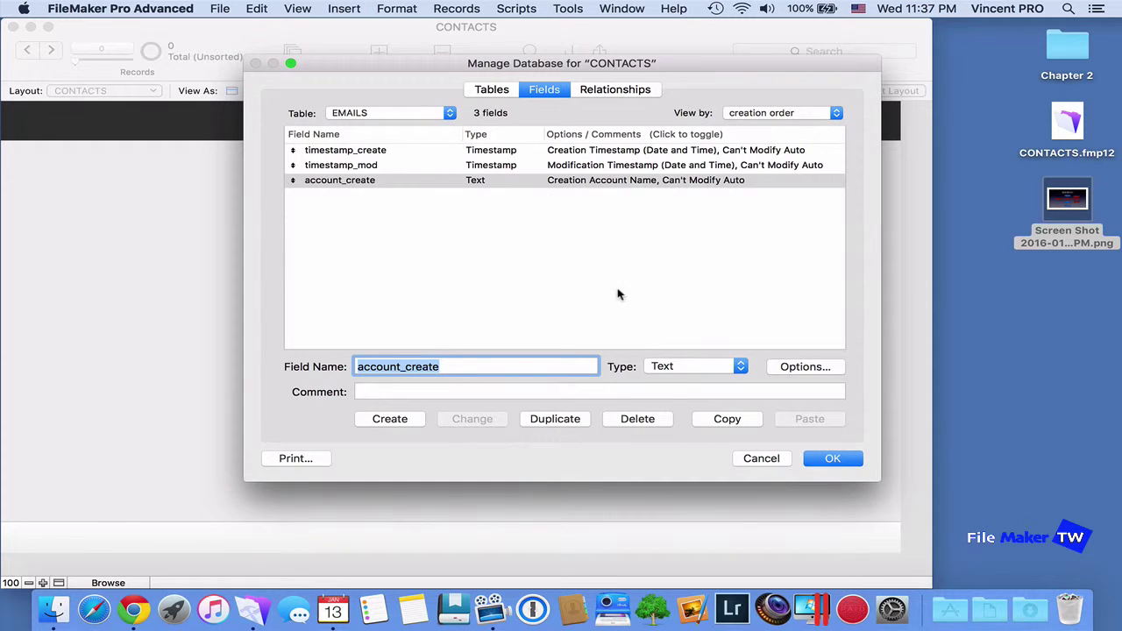
Step: Create a second Text field named account_mod in the EMAILS table
{"action": "left_click", "coordinate": [466, 368]}
{"action": "key", "text": "BackSpace"}
{"action": "key", "text": "BackSpace"}
{"action": "key", "text": "BackSpace"}
{"action": "key", "text": "BackSpace"}
{"action": "key", "text": "BackSpace"}
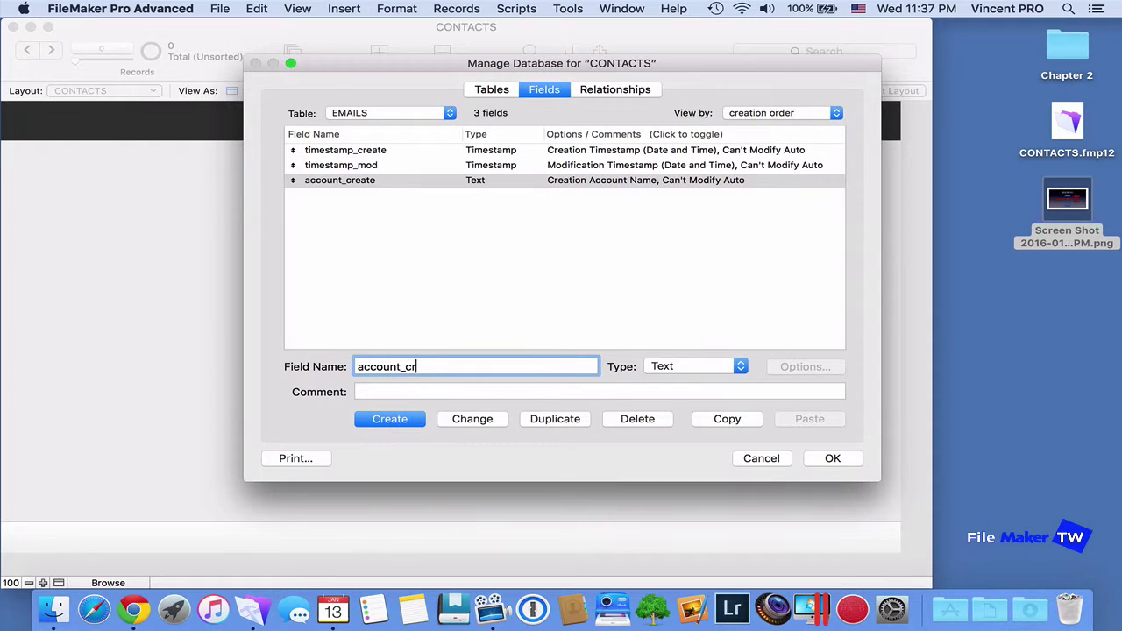
{"action": "key", "text": "BackSpace"}
{"action": "type", "text": "mod"}
{"action": "left_click", "coordinate": [404, 418]}
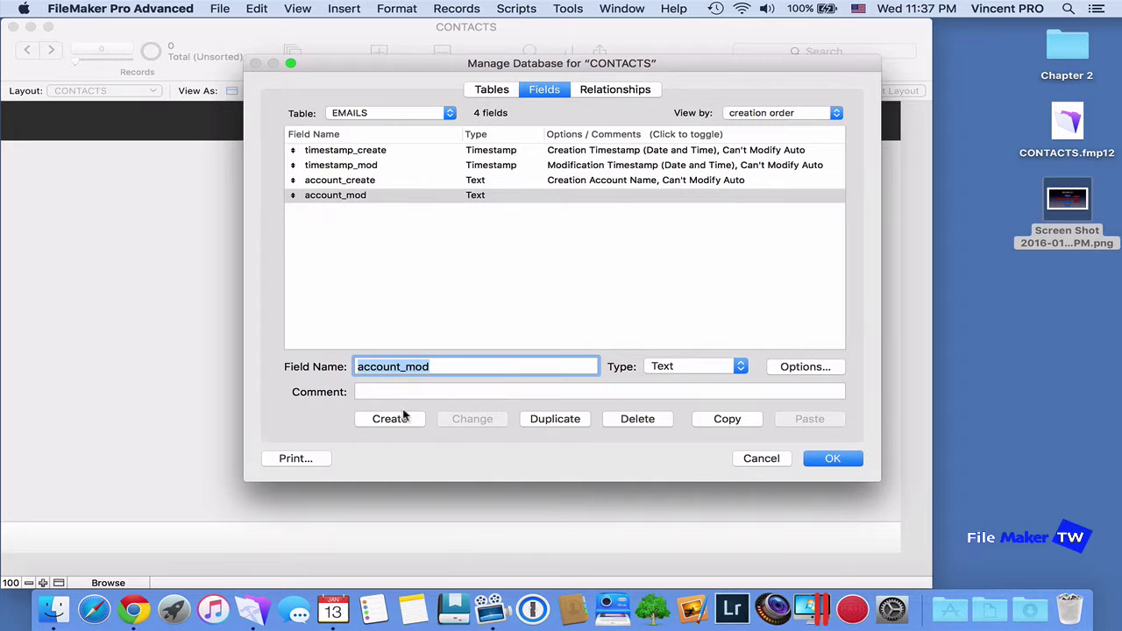
Step: Set account_mod to auto-enter the modification account name and prohibit modification of its value during data entry
{"action": "left_click", "coordinate": [796, 366]}
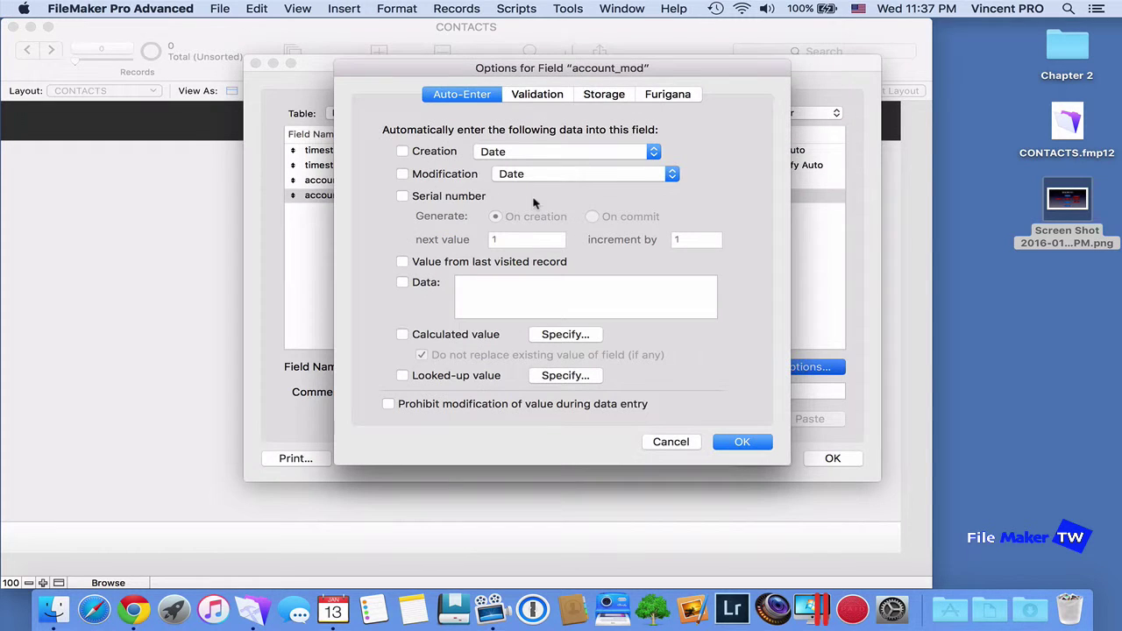
{"action": "left_click", "coordinate": [402, 174]}
{"action": "left_click", "coordinate": [680, 175]}
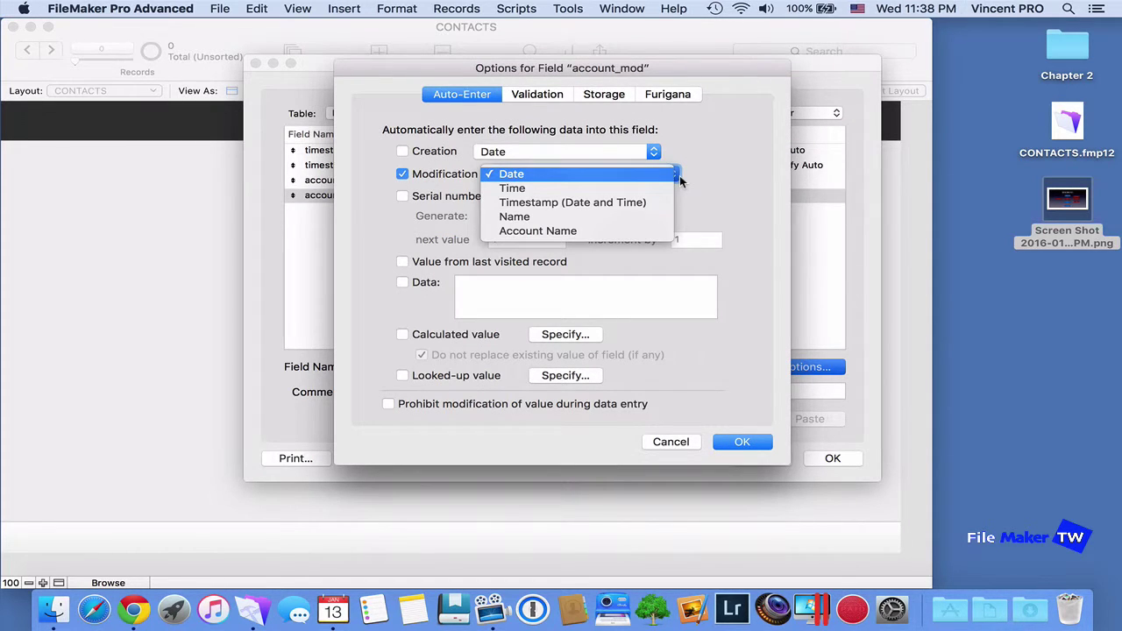
{"action": "left_click", "coordinate": [601, 230]}
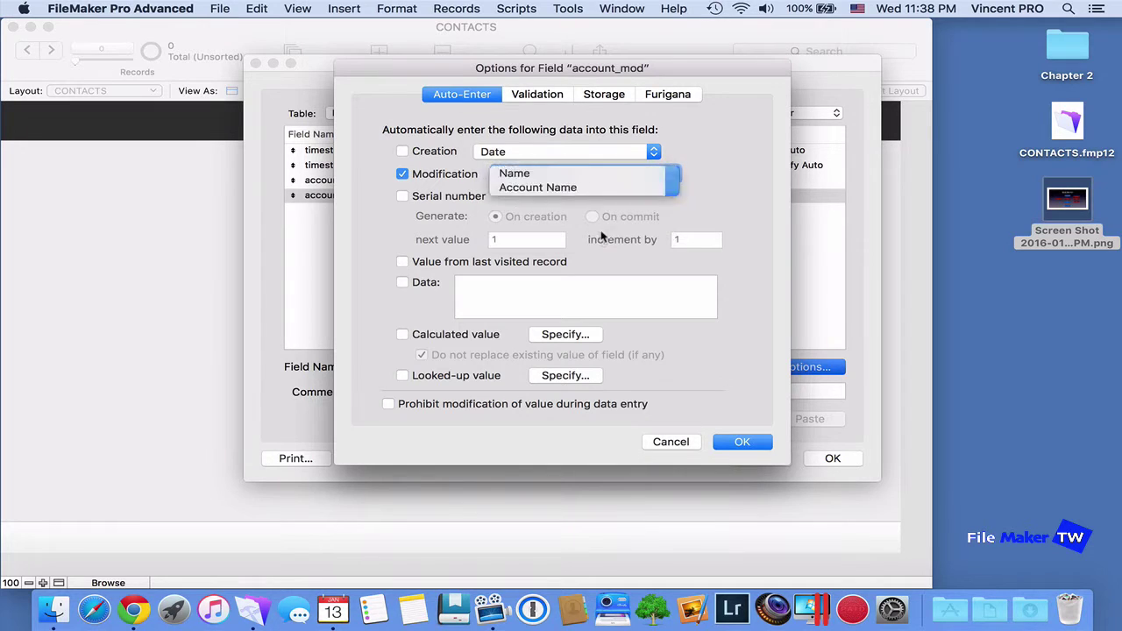
{"action": "left_click", "coordinate": [389, 405]}
{"action": "left_click", "coordinate": [743, 442]}
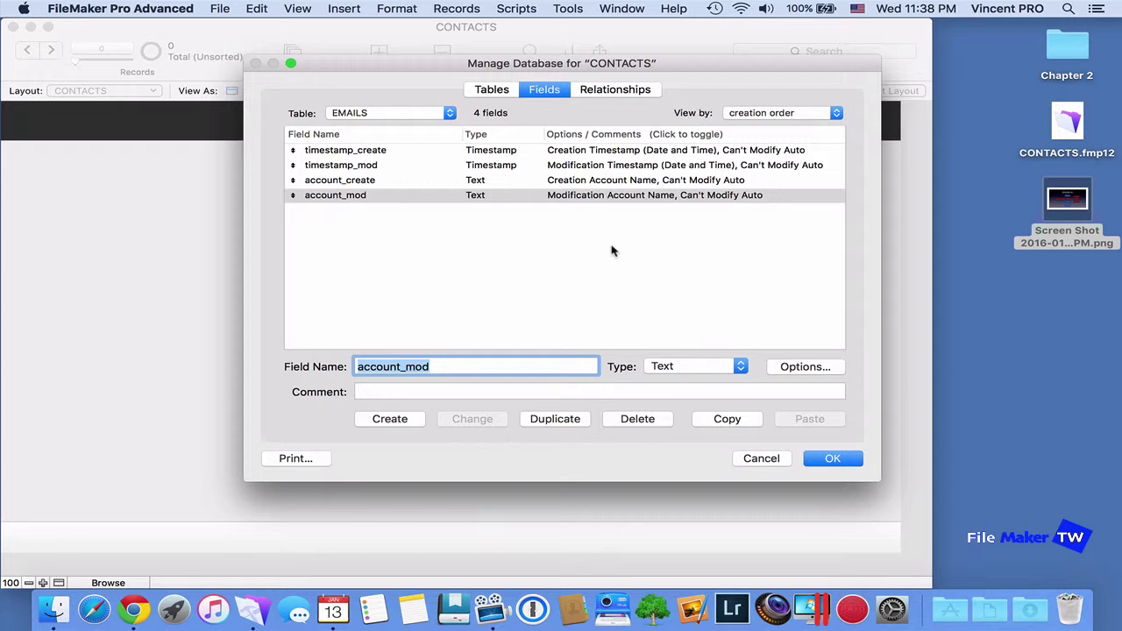
{"action": "left_click", "coordinate": [451, 113]}
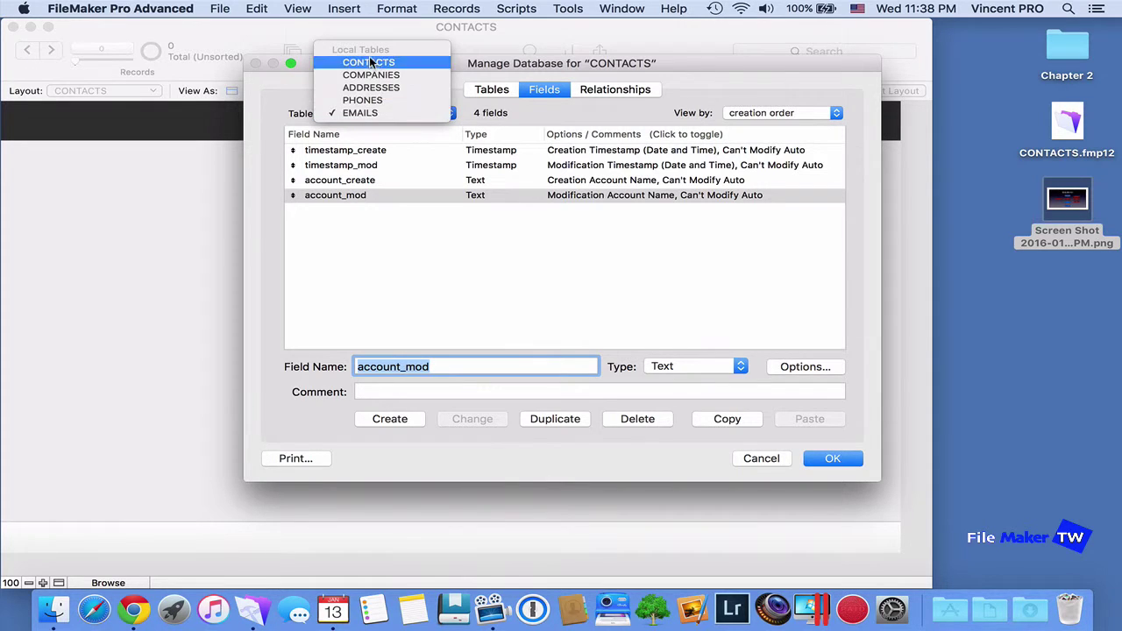
{"action": "left_click", "coordinate": [701, 87]}
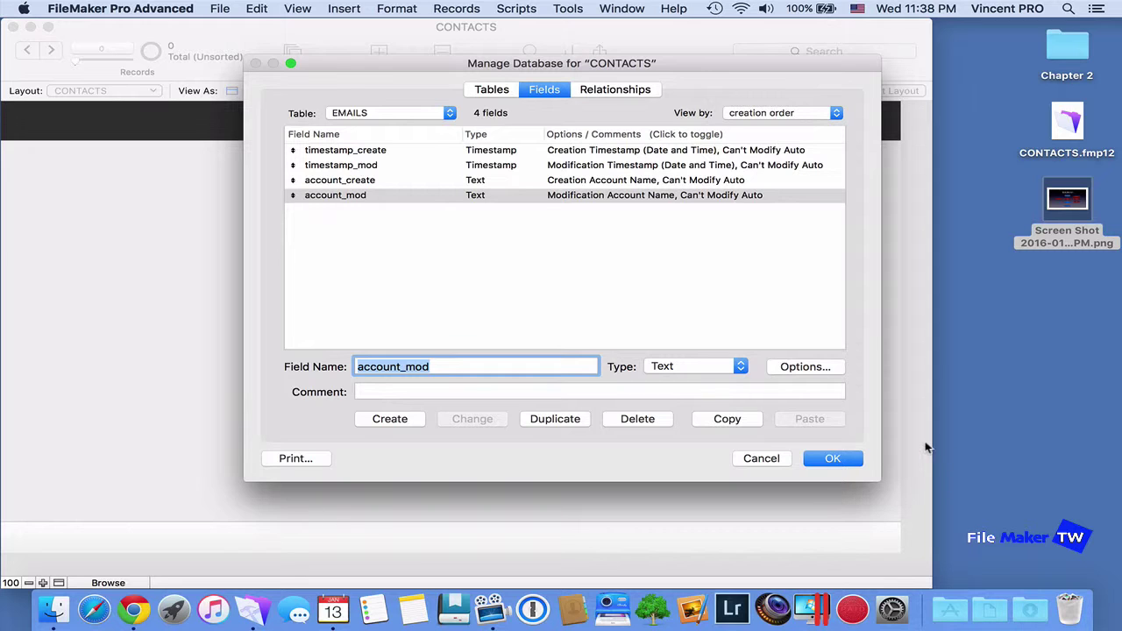
Step: Copy all four timestamp and account fields from the EMAILS table and paste them into the PHONES table
{"action": "left_click", "coordinate": [427, 196]}
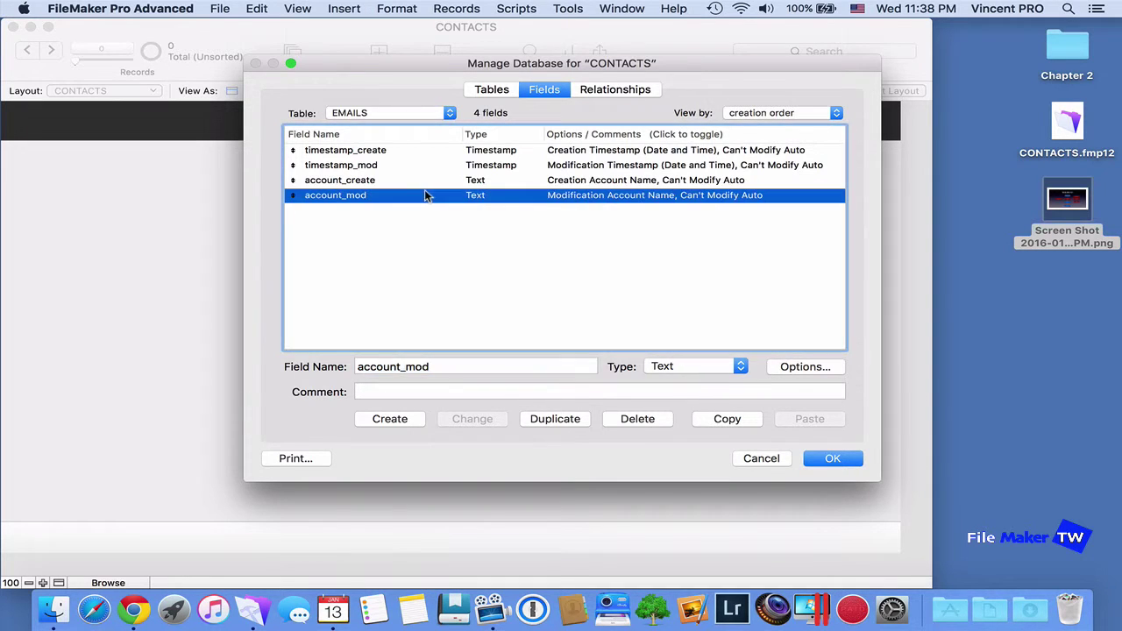
{"action": "left_click", "coordinate": [398, 154], "text": "shift"}
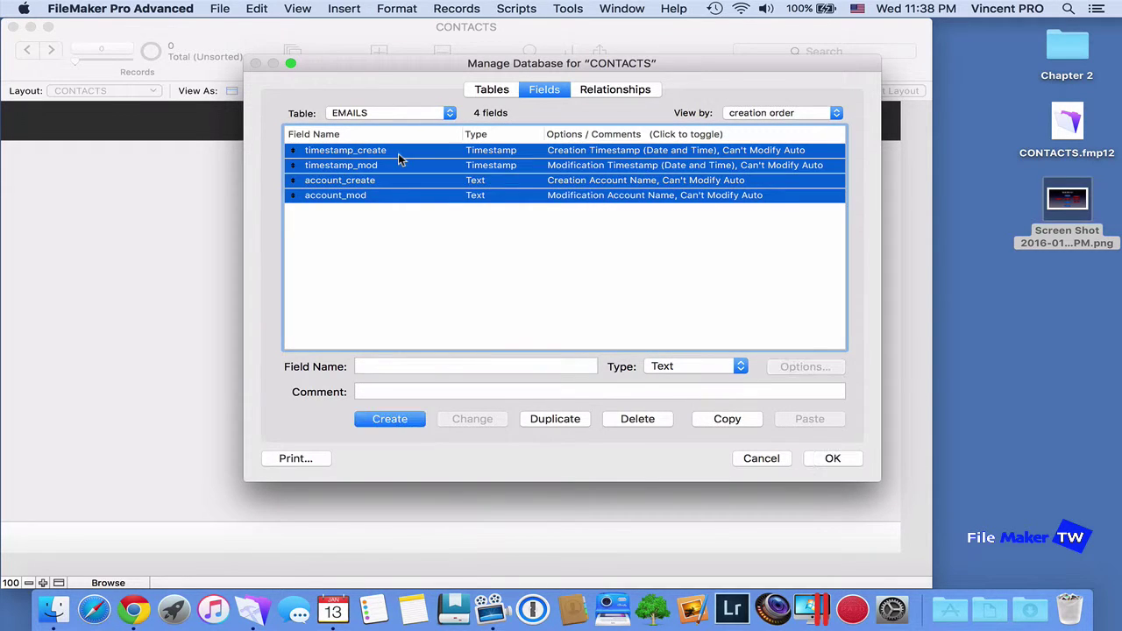
{"action": "left_click", "coordinate": [727, 420]}
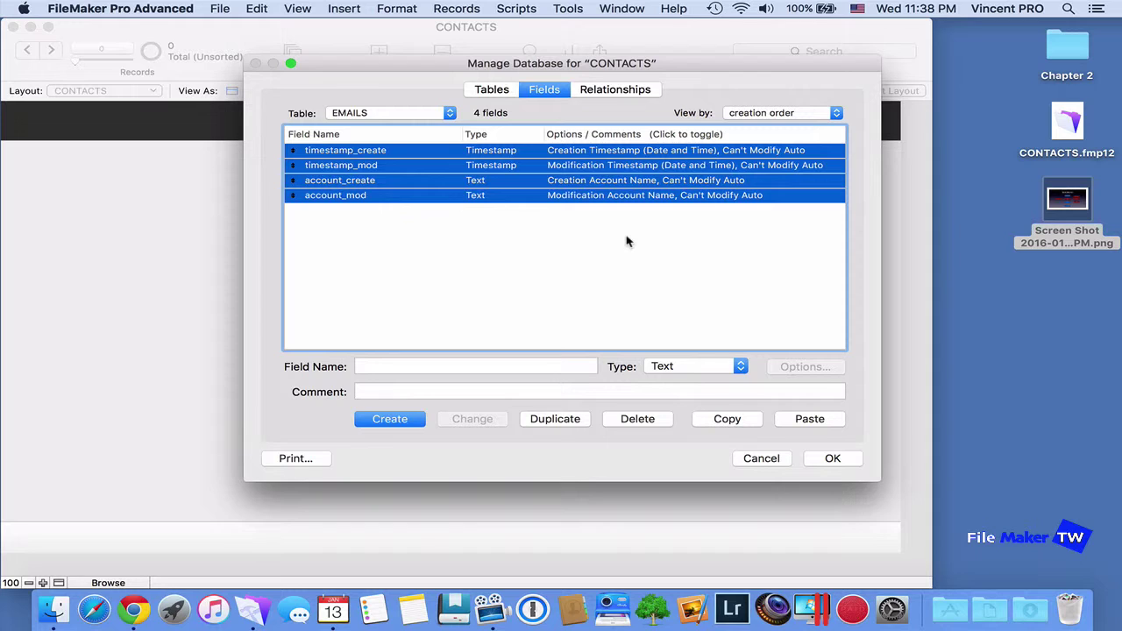
{"action": "left_click", "coordinate": [445, 110]}
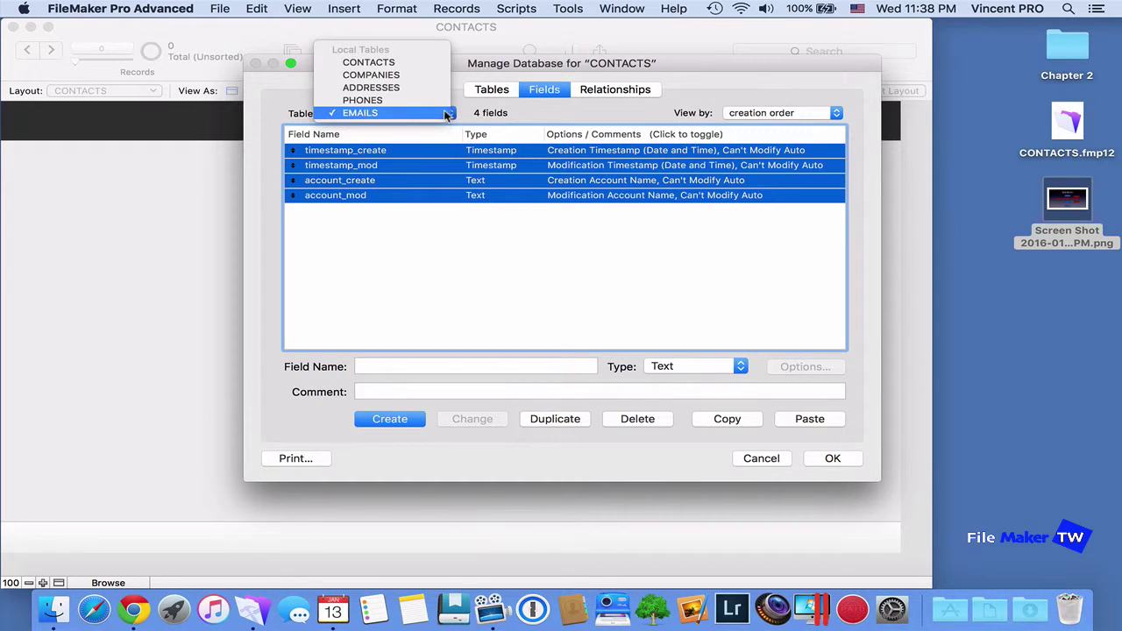
{"action": "left_click", "coordinate": [416, 102]}
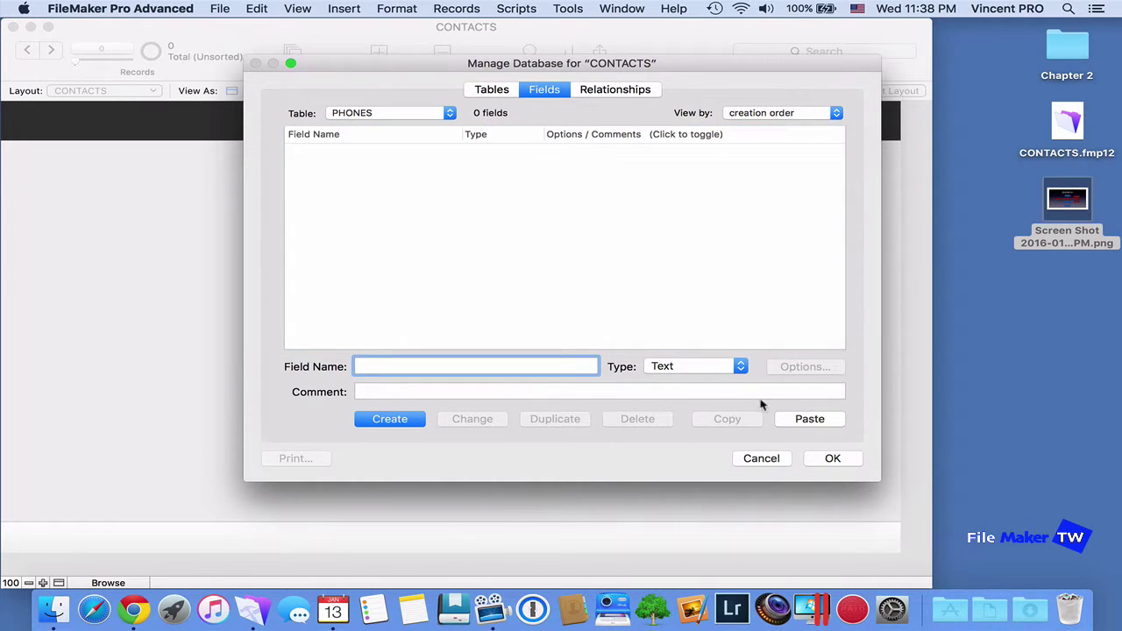
{"action": "left_click", "coordinate": [807, 420]}
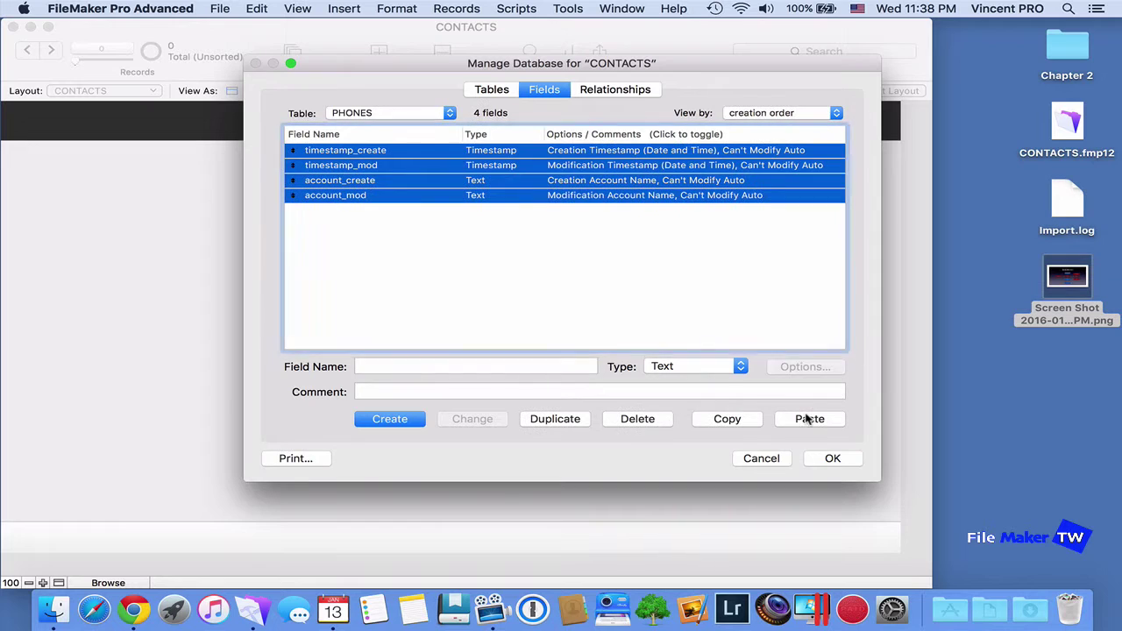
Step: Paste the copied timestamp and account fields into the ADDRESSES table and the COMPANIES table
{"action": "left_click", "coordinate": [451, 114]}
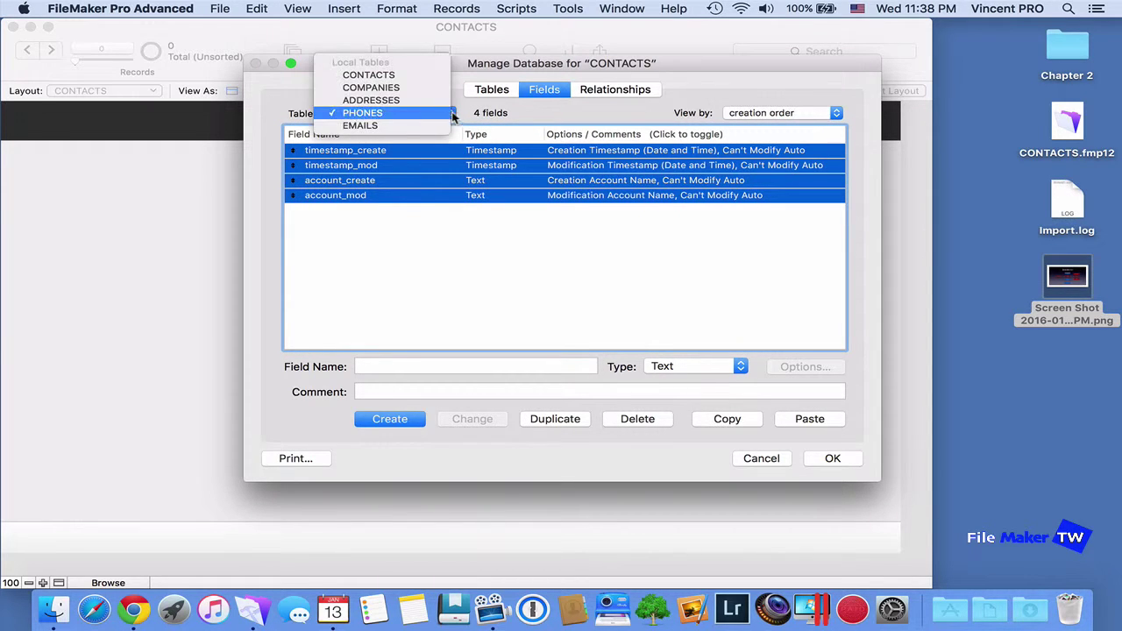
{"action": "left_click", "coordinate": [407, 103]}
{"action": "left_click", "coordinate": [826, 419]}
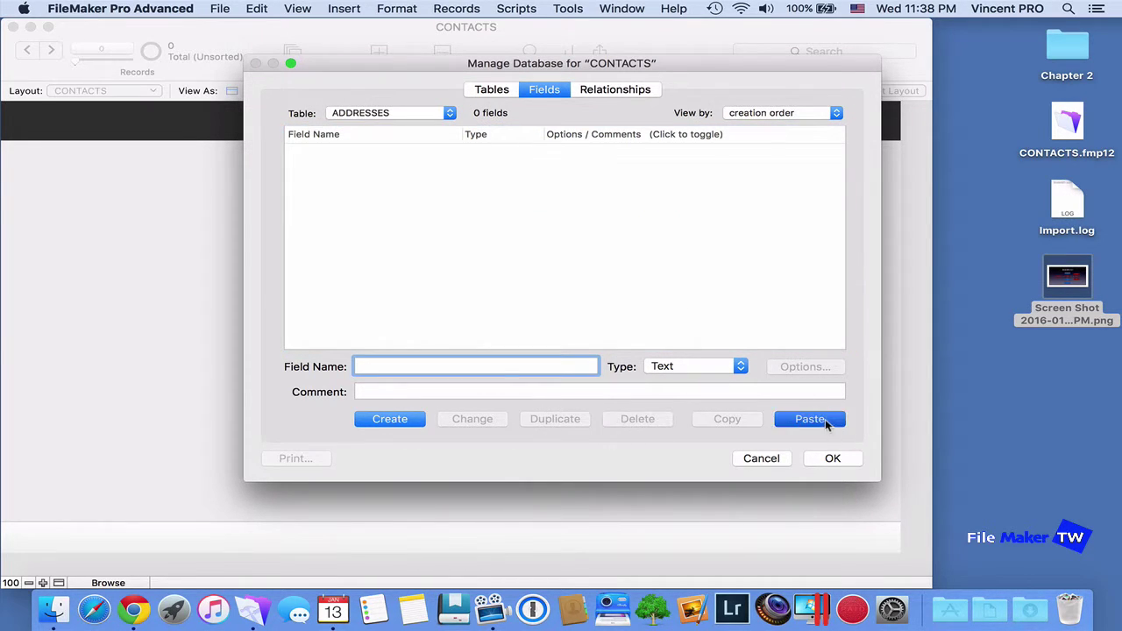
{"action": "left_click", "coordinate": [443, 116]}
{"action": "left_click", "coordinate": [421, 99]}
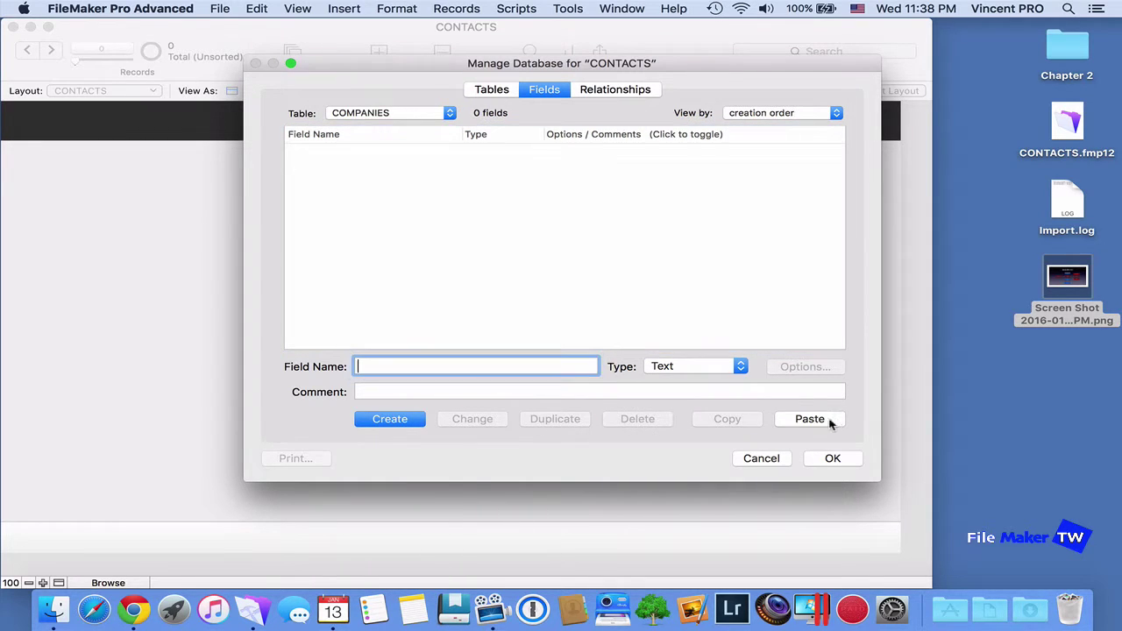
{"action": "left_click", "coordinate": [809, 419]}
Step: Paste the copied timestamp and account fields into the CONTACTS table
{"action": "left_click", "coordinate": [451, 113]}
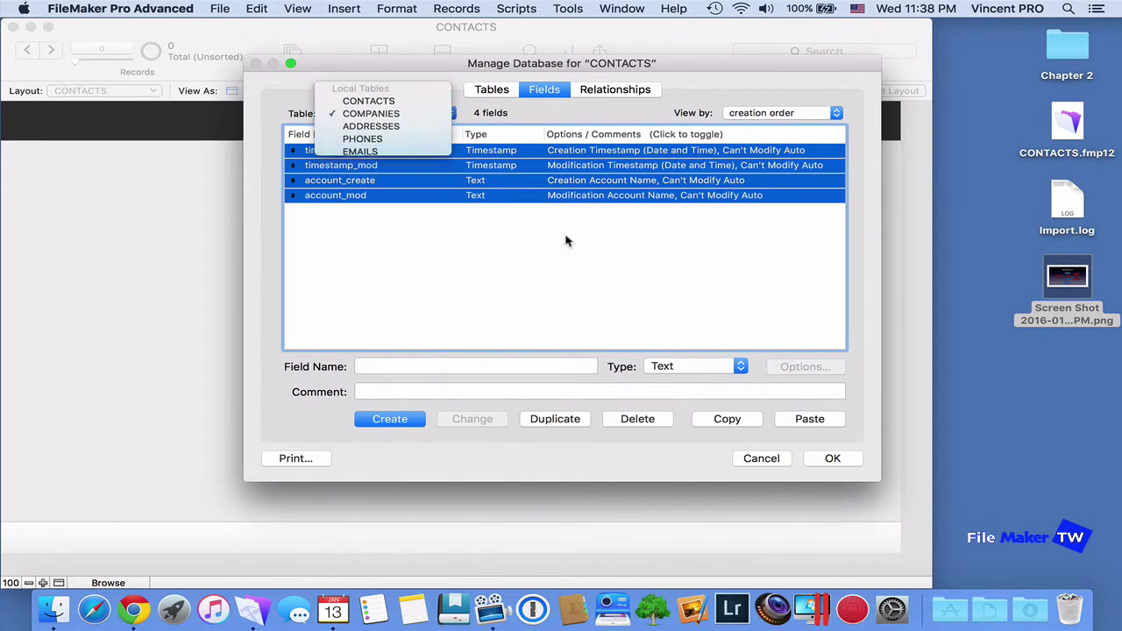
{"action": "left_click", "coordinate": [368, 101]}
{"action": "left_click", "coordinate": [809, 419]}
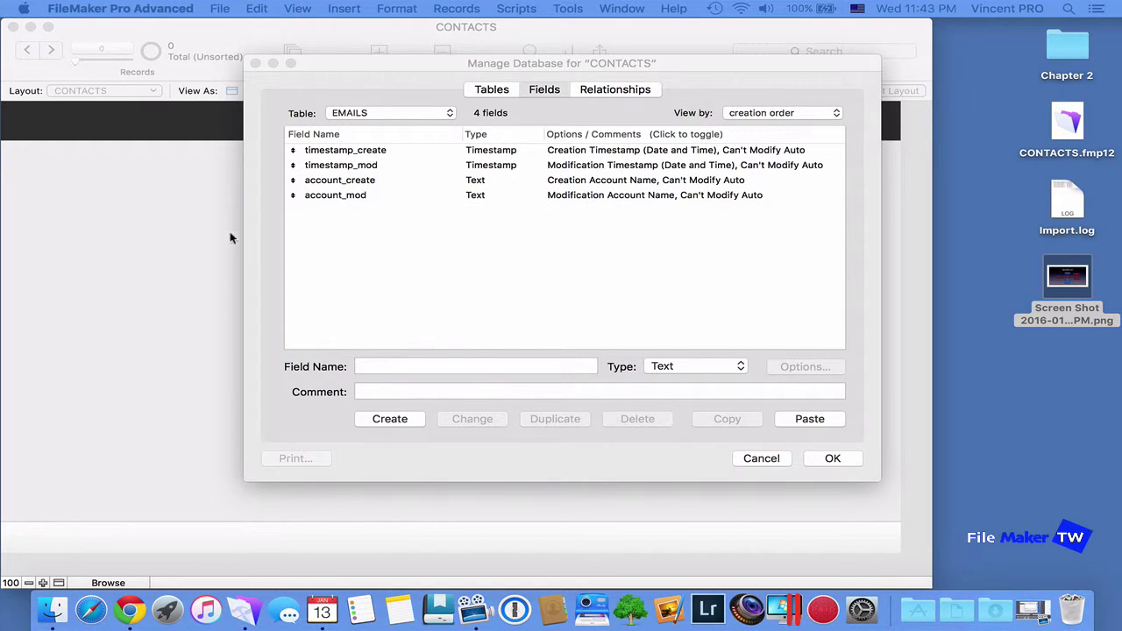
Step: Select the Import.log file on the desktop and return to the EMAILS field definitions
{"action": "left_click", "coordinate": [257, 235]}
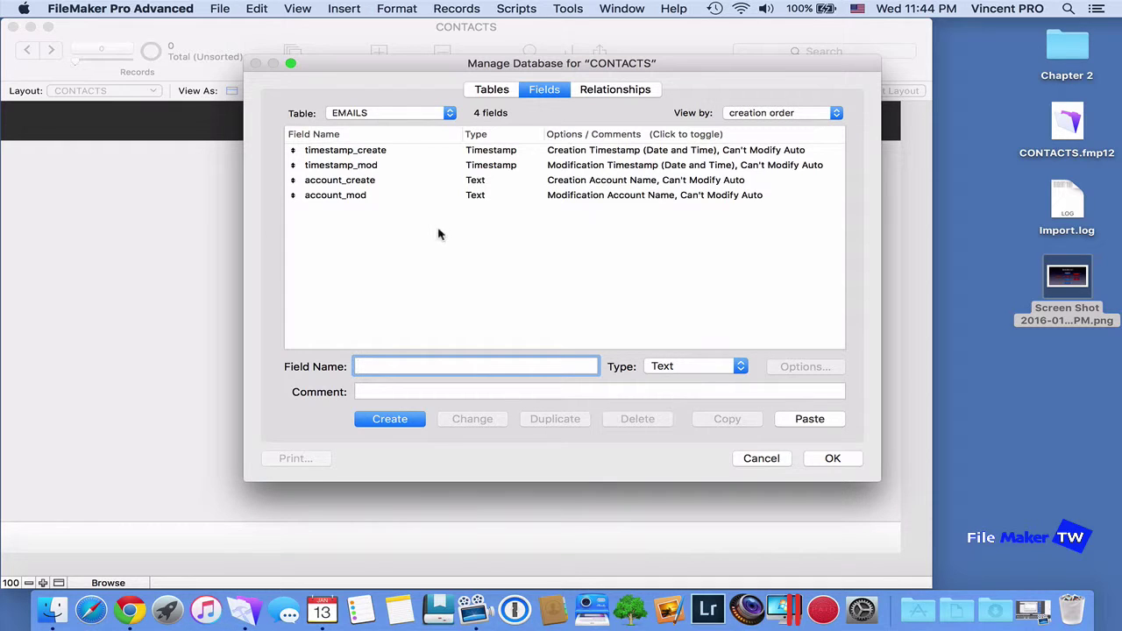
{"action": "left_click", "coordinate": [1006, 204]}
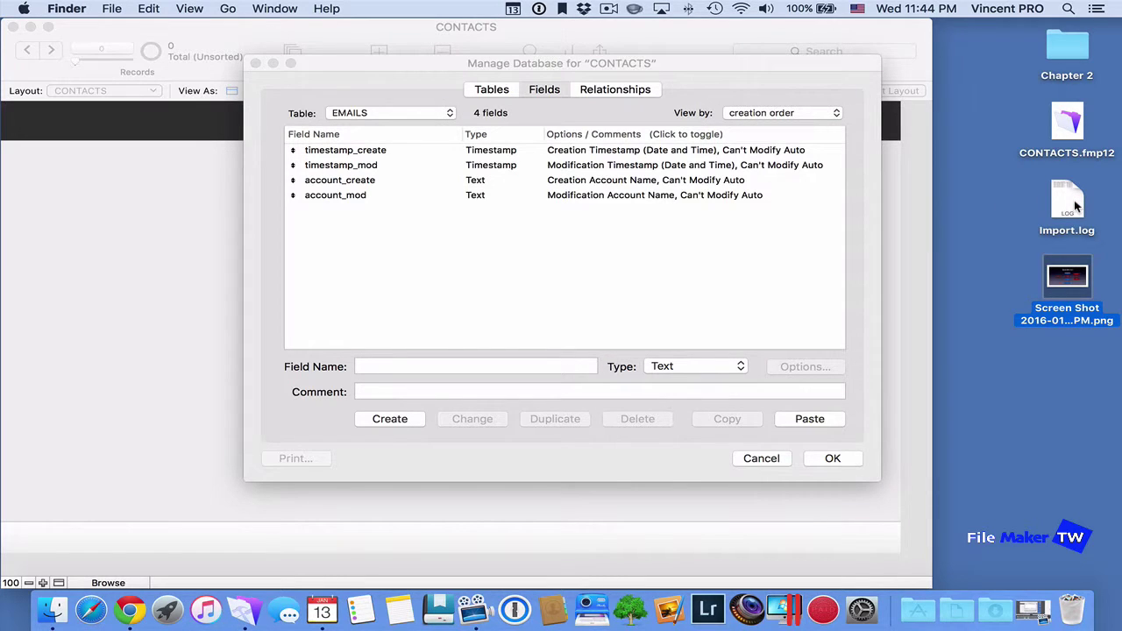
{"action": "left_click", "coordinate": [1056, 207]}
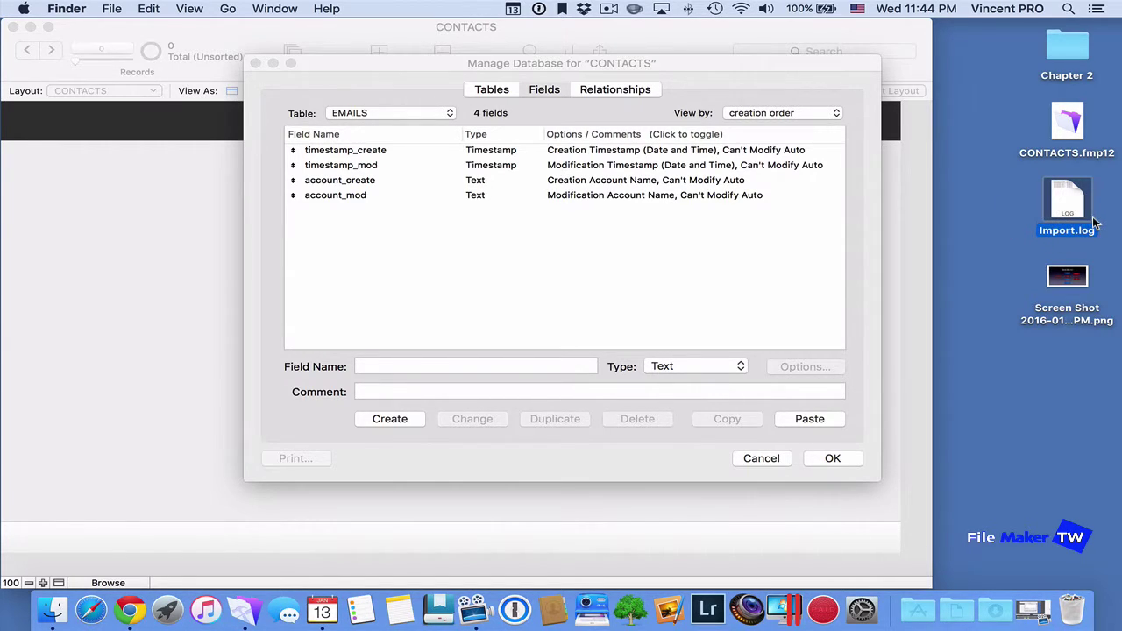
{"action": "left_click", "coordinate": [661, 65]}
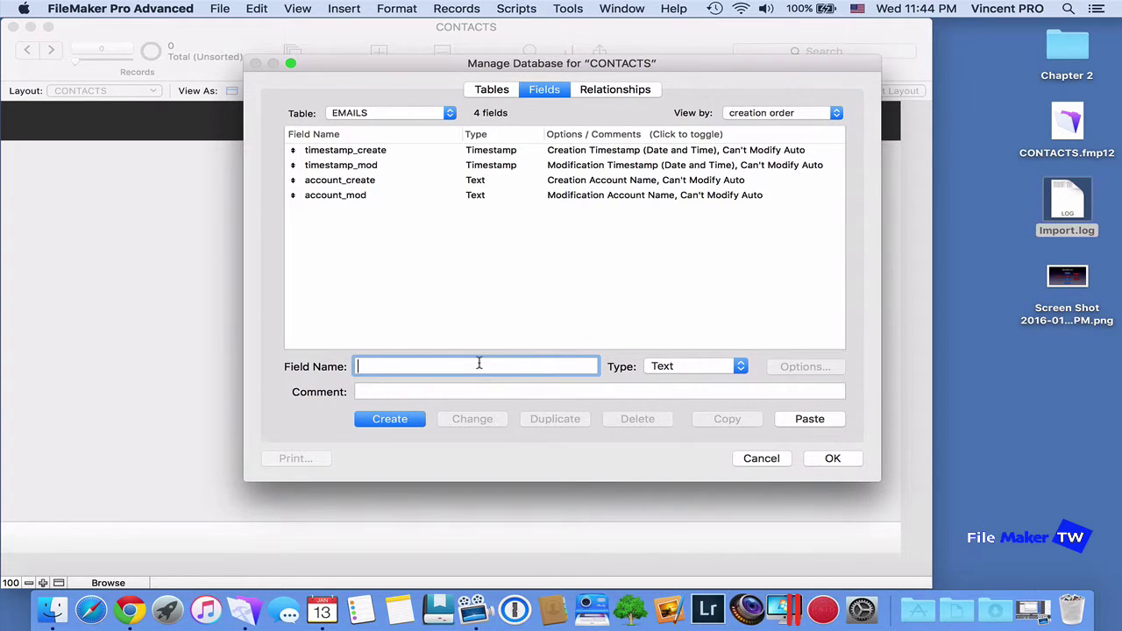
Step: Sort the EMAILS fields by field name and create a text field named _kp_emails_id
{"action": "type", "text": "-"}
{"action": "key", "text": "BackSpace"}
{"action": "type", "text": "_kp"}
{"action": "left_click", "coordinate": [837, 114]}
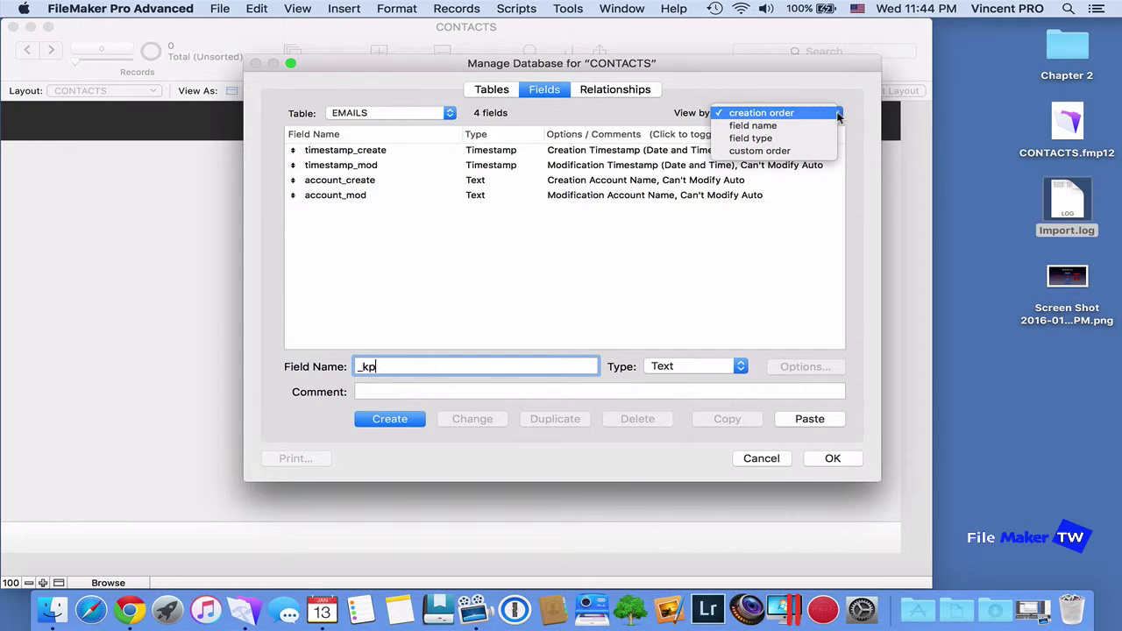
{"action": "left_click", "coordinate": [793, 124]}
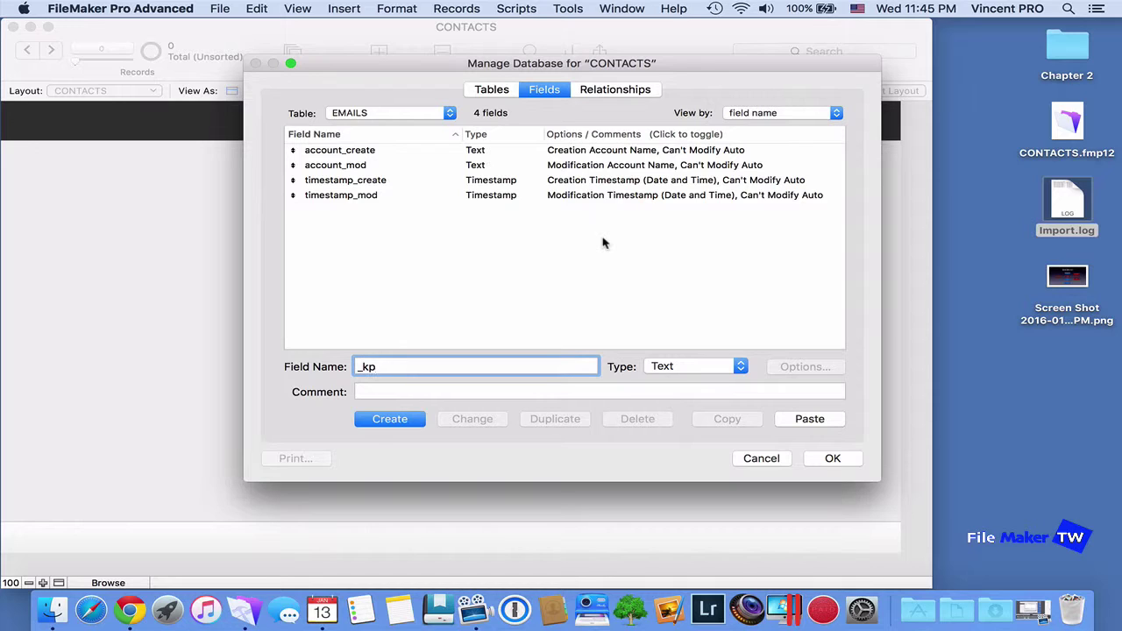
{"action": "type", "text": "_"}
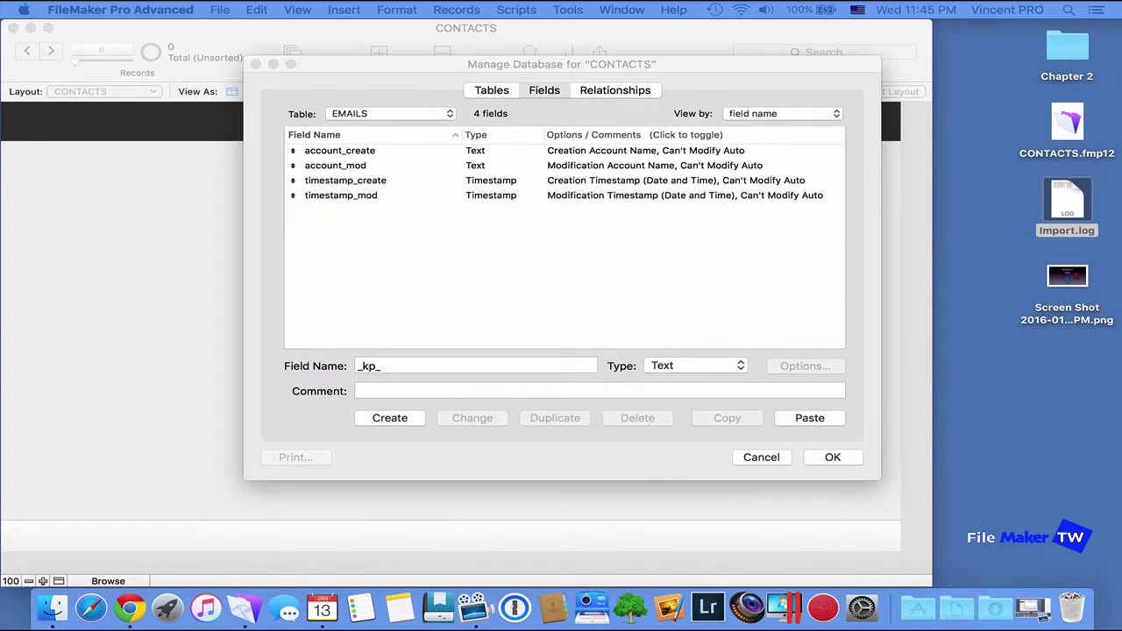
{"action": "left_click", "coordinate": [399, 365]}
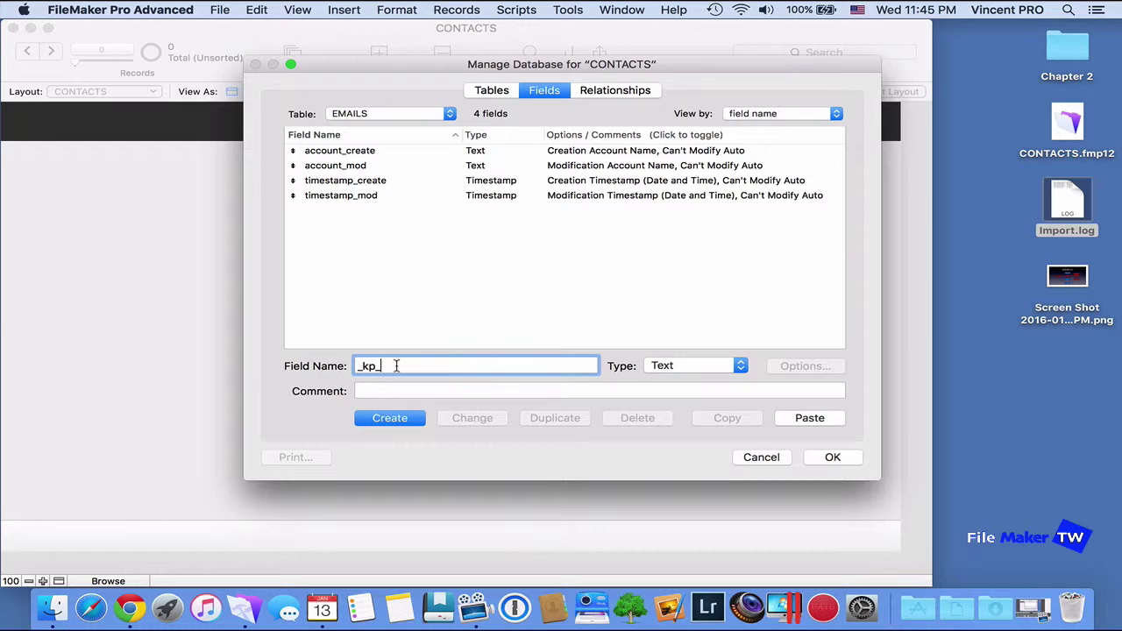
{"action": "type", "text": "emails_id"}
{"action": "left_click", "coordinate": [395, 418]}
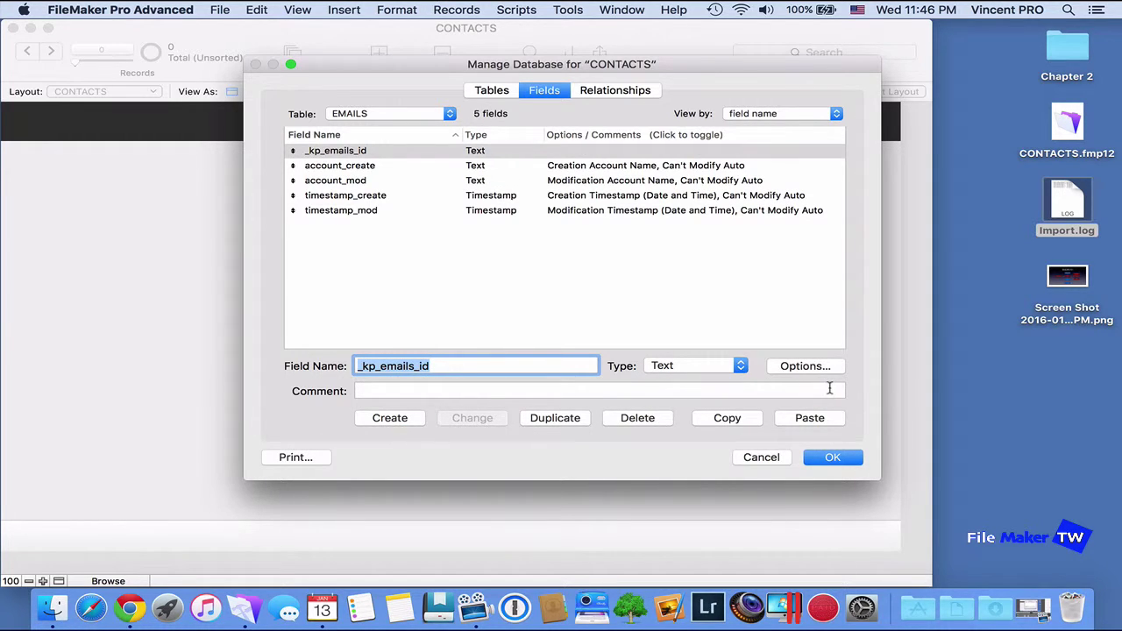
Step: Auto-enter a serial number in _kp_emails_id with next value EMA00000001, and prohibit modification of the value during data entry
{"action": "left_click", "coordinate": [805, 367]}
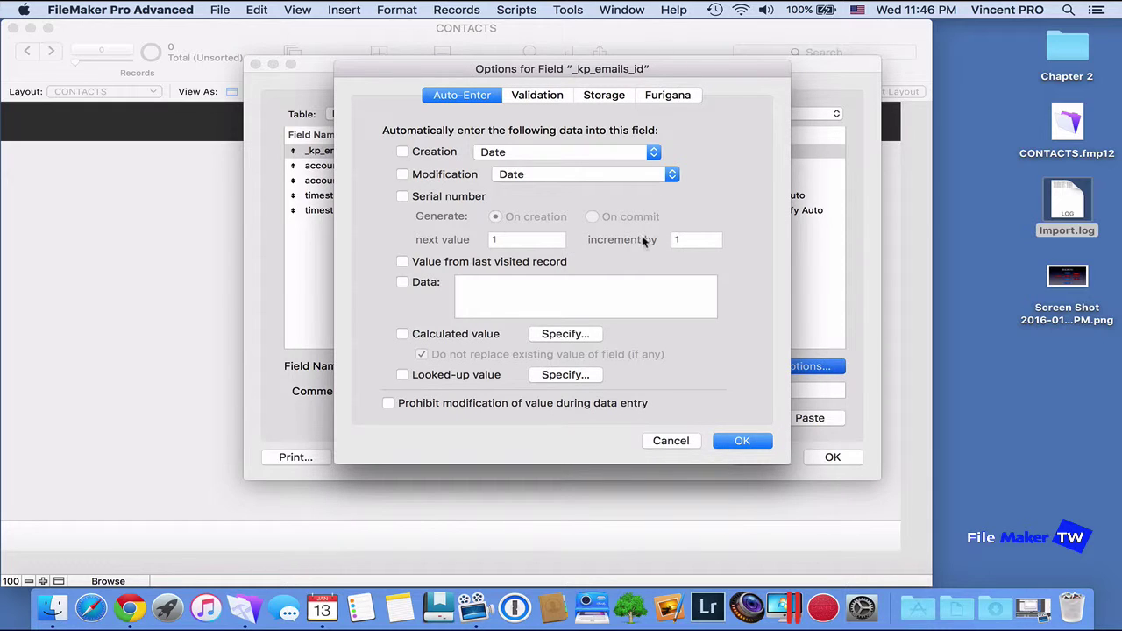
{"action": "left_click", "coordinate": [403, 196]}
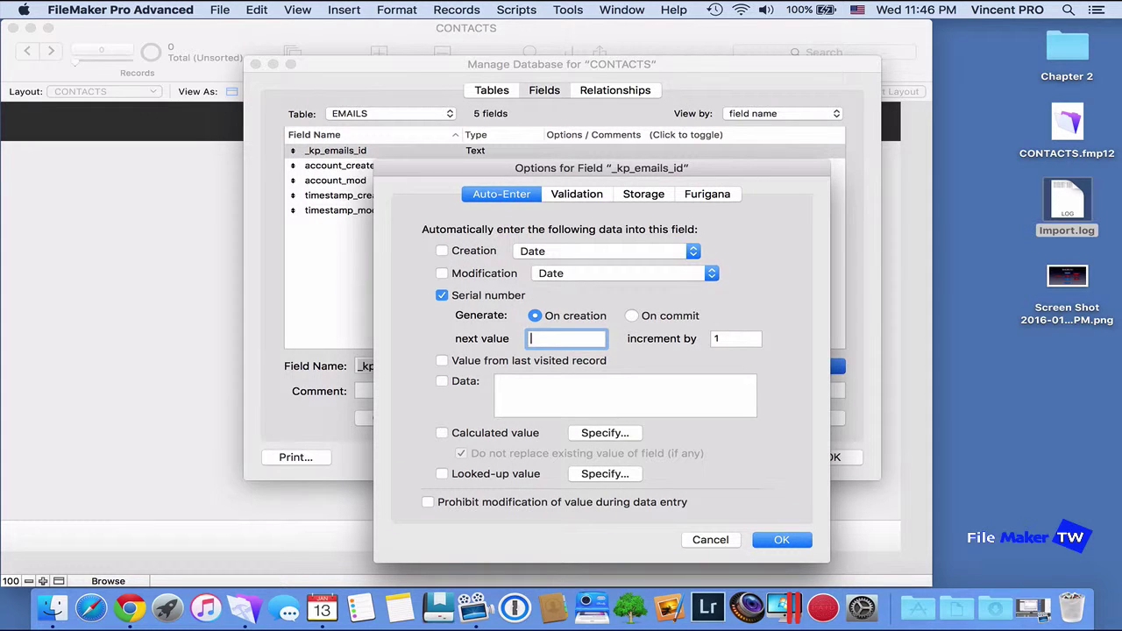
{"action": "type", "text": "EML"}
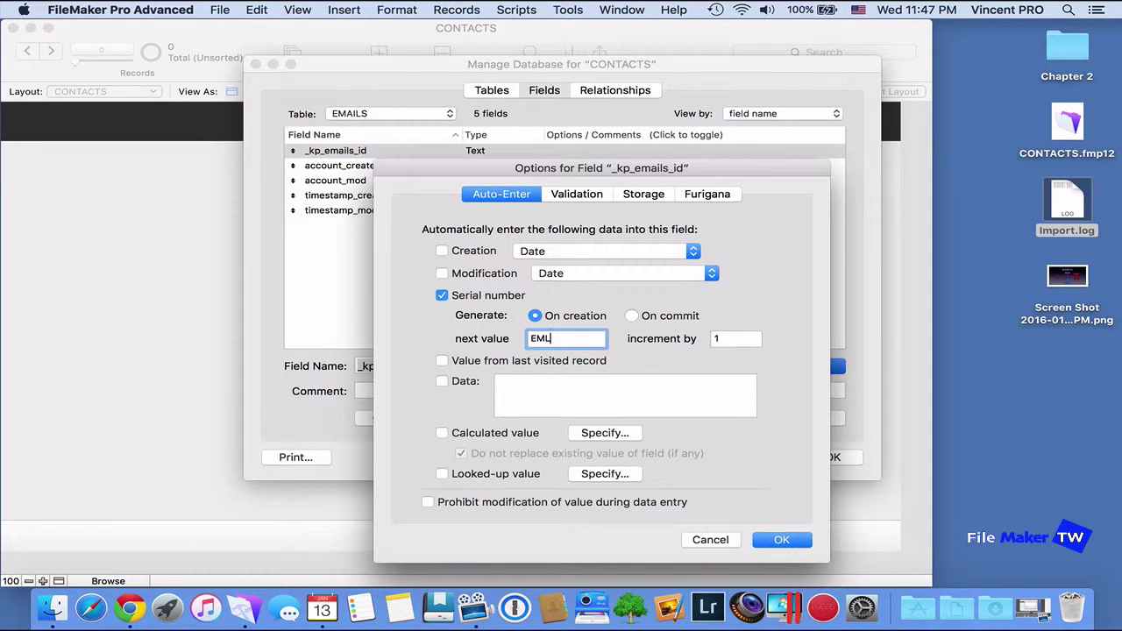
{"action": "key", "text": "BackSpace"}
{"action": "type", "text": "A00000001"}
{"action": "left_click", "coordinate": [428, 502]}
Step: Validate _kp_emails_id always, disallow user override, and require a non-empty, unique value
{"action": "left_click", "coordinate": [576, 194]}
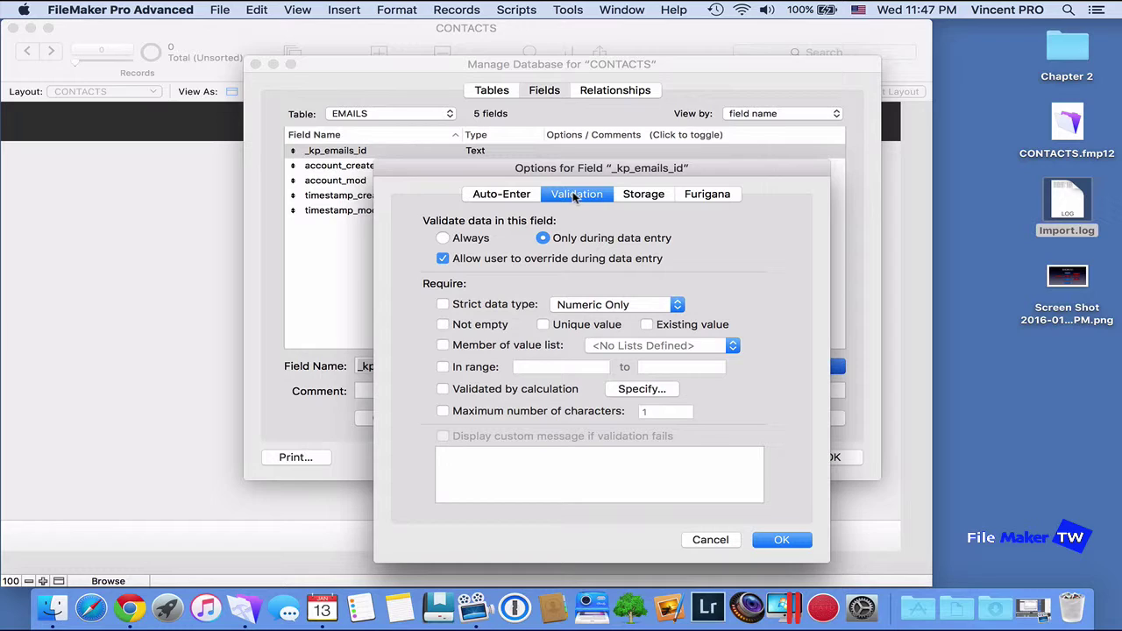
{"action": "left_click", "coordinate": [443, 238]}
{"action": "left_click", "coordinate": [442, 259]}
{"action": "left_click", "coordinate": [443, 324]}
{"action": "left_click", "coordinate": [543, 324]}
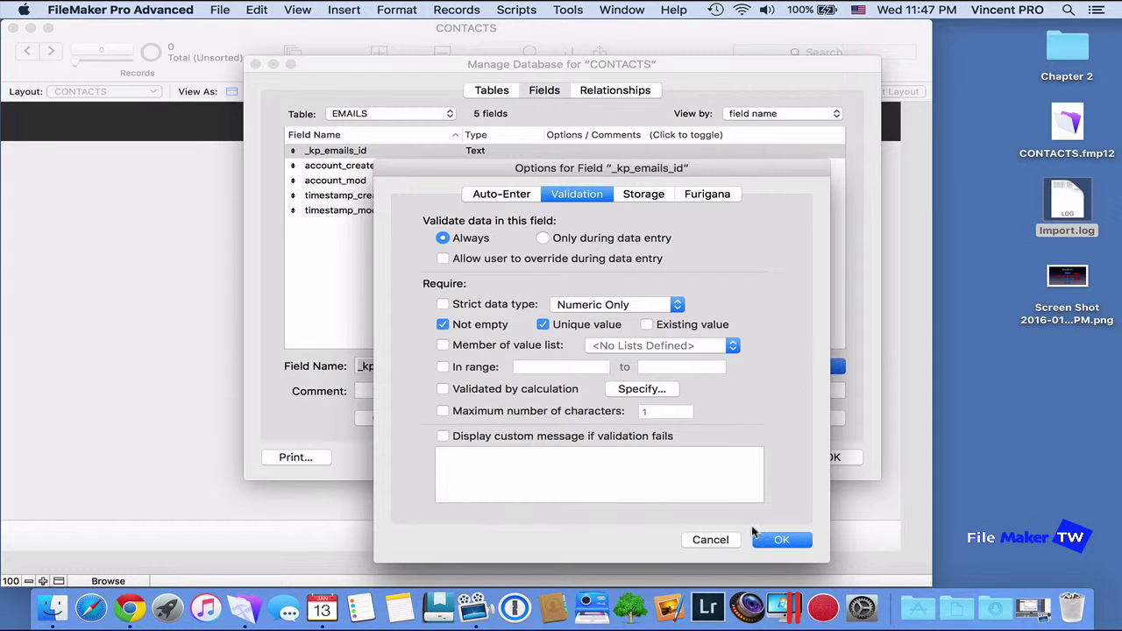
{"action": "left_click", "coordinate": [782, 541]}
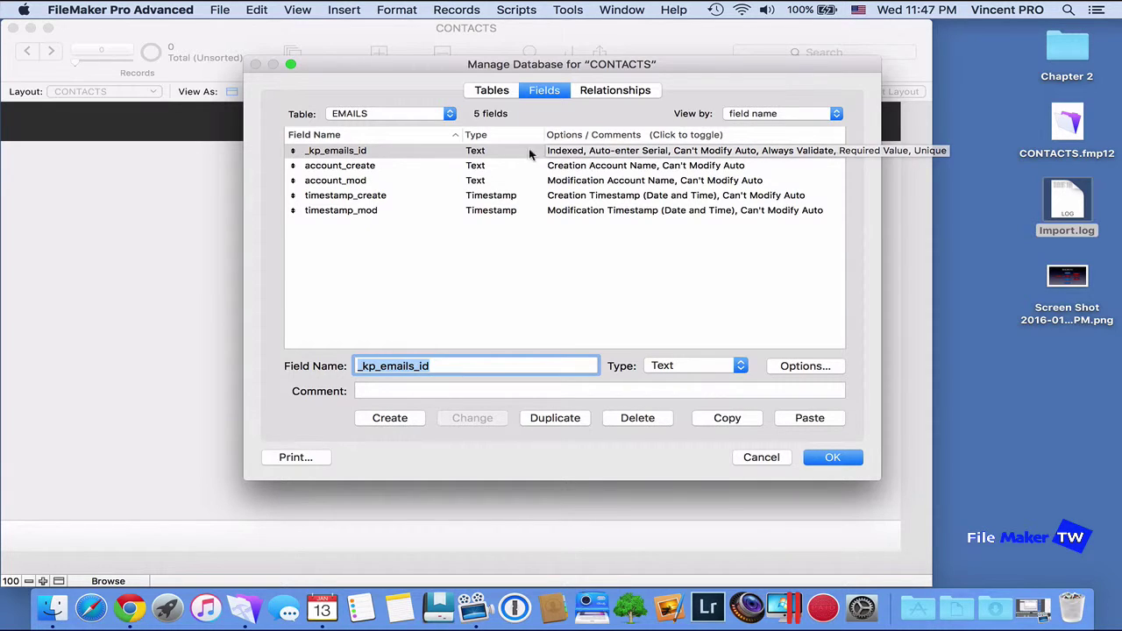
Step: Copy the _kp_emails_id field from the EMAILS table and paste it into the PHONES table
{"action": "left_click", "coordinate": [412, 150]}
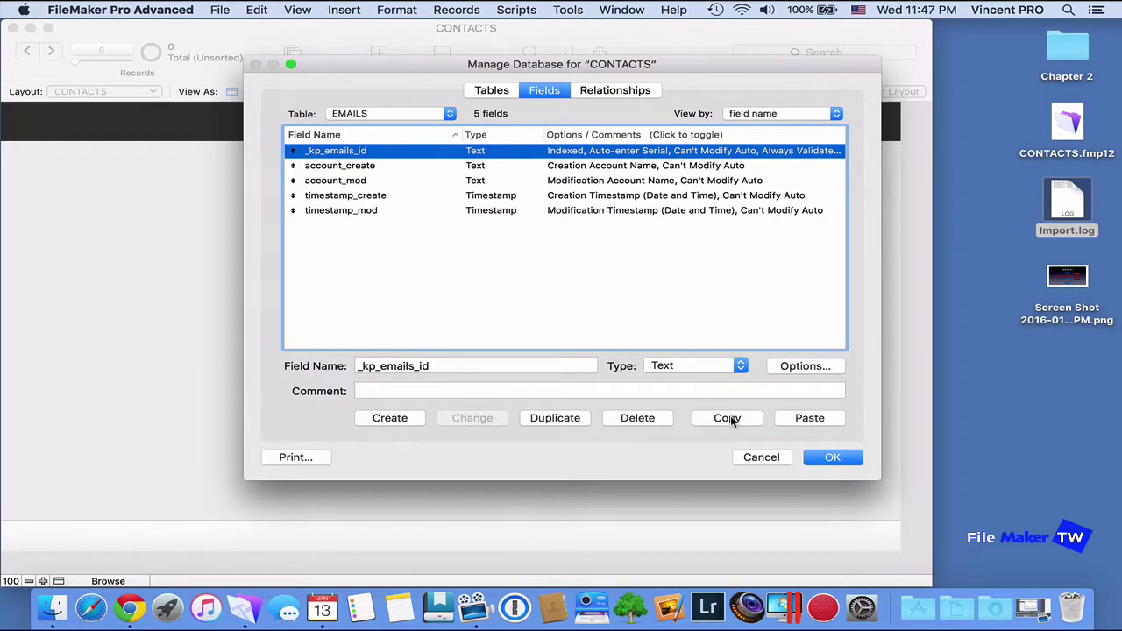
{"action": "left_click", "coordinate": [447, 115]}
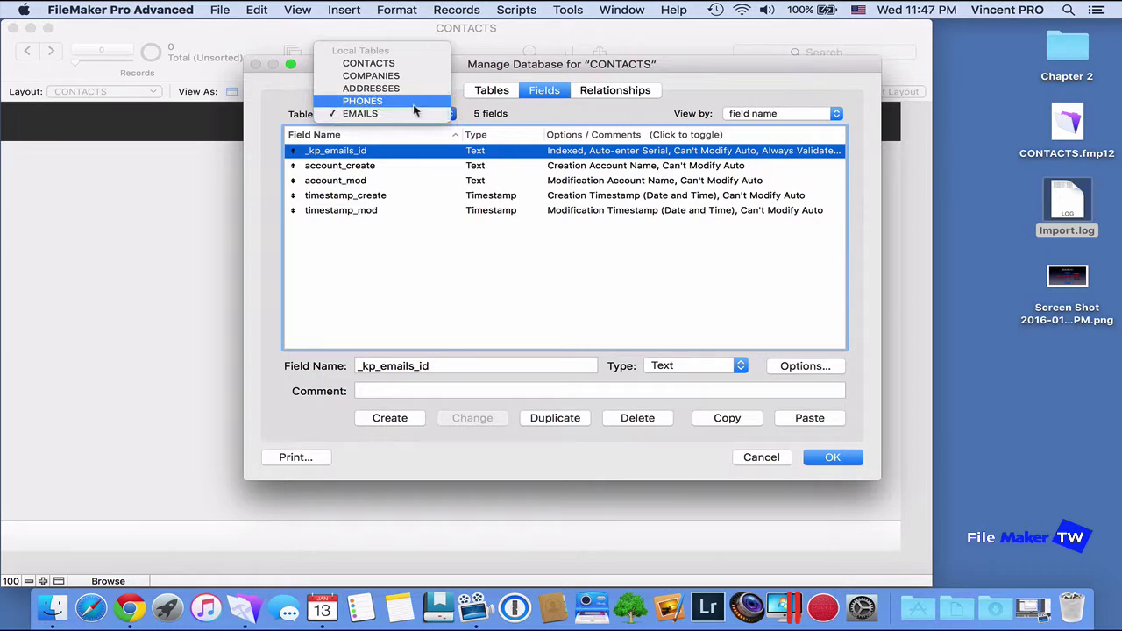
{"action": "left_click", "coordinate": [412, 101]}
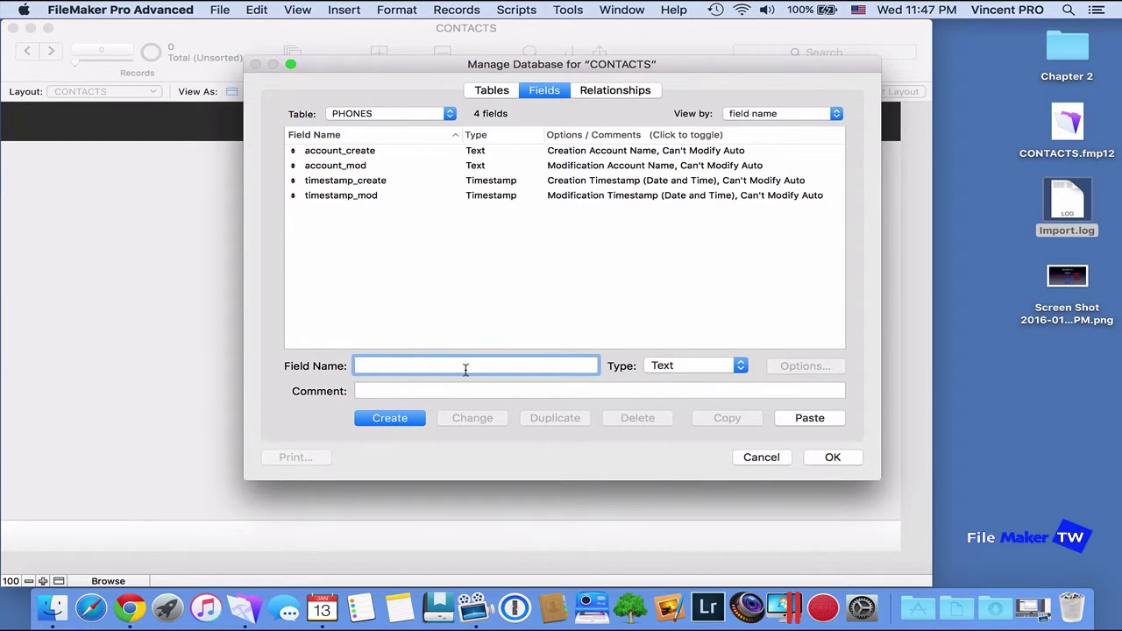
{"action": "left_click", "coordinate": [829, 419]}
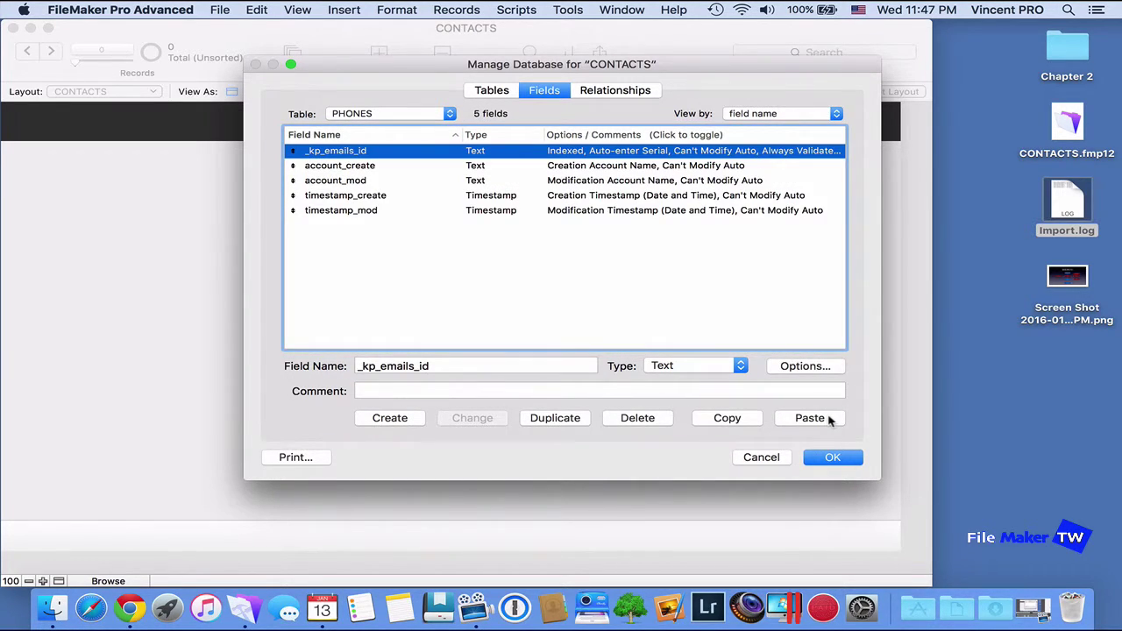
Step: Rename the pasted key field in the PHONES table as _kp_phones_id
{"action": "left_click", "coordinate": [414, 367]}
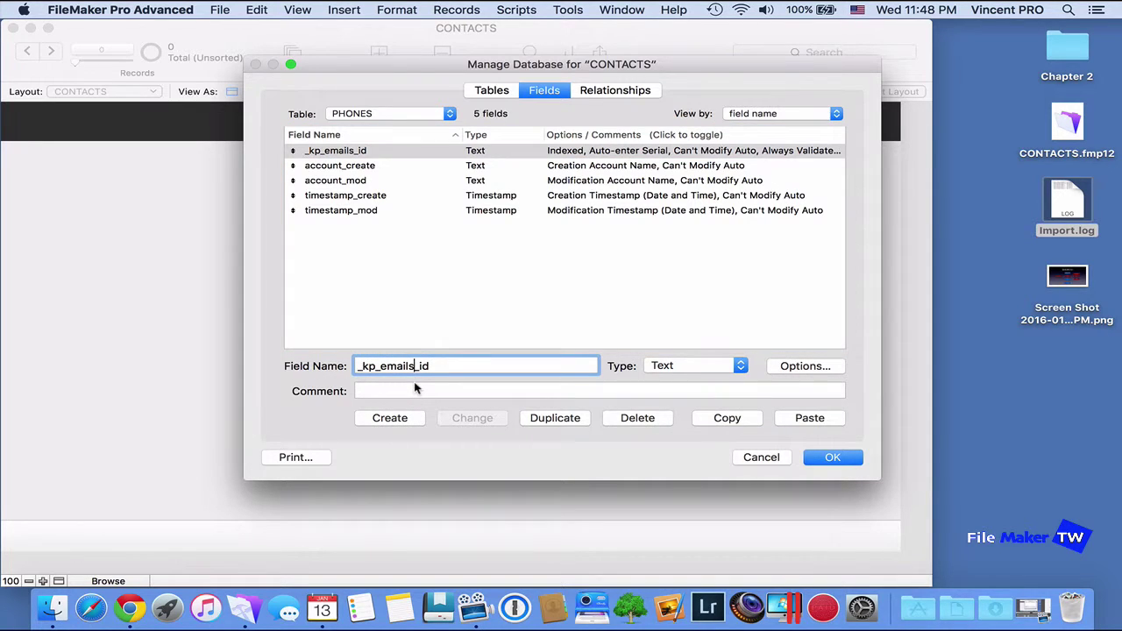
{"action": "key", "text": "BackSpace"}
{"action": "key", "text": "BackSpace"}
{"action": "key", "text": "BackSpace"}
{"action": "key", "text": "BackSpace"}
{"action": "key", "text": "BackSpace"}
{"action": "key", "text": "BackSpace"}
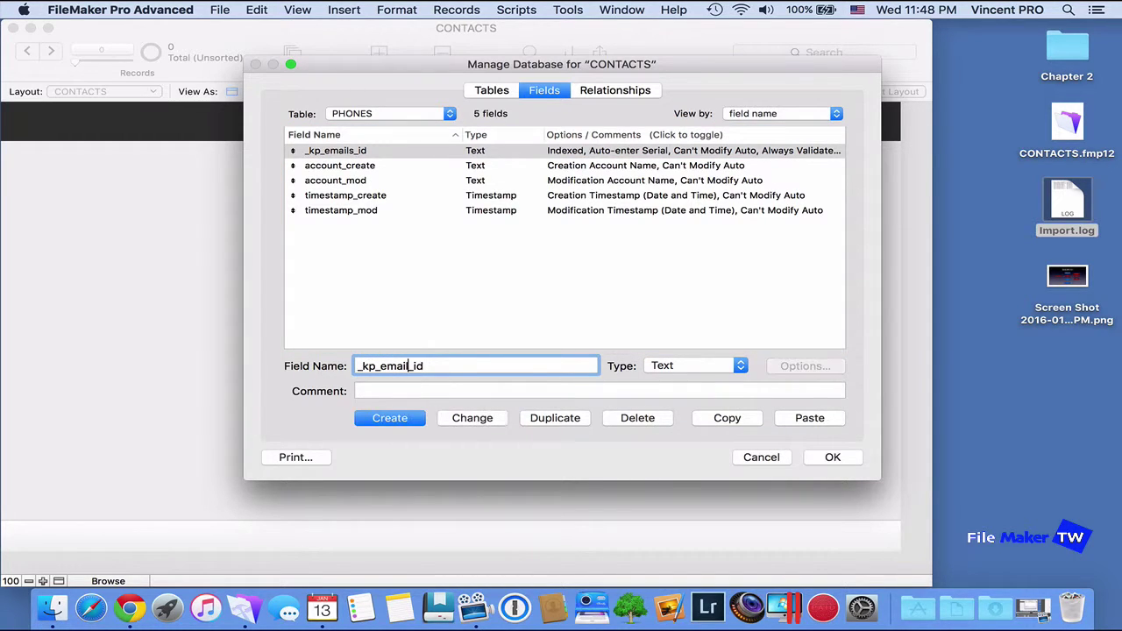
{"action": "type", "text": "phones"}
{"action": "left_click", "coordinate": [498, 420]}
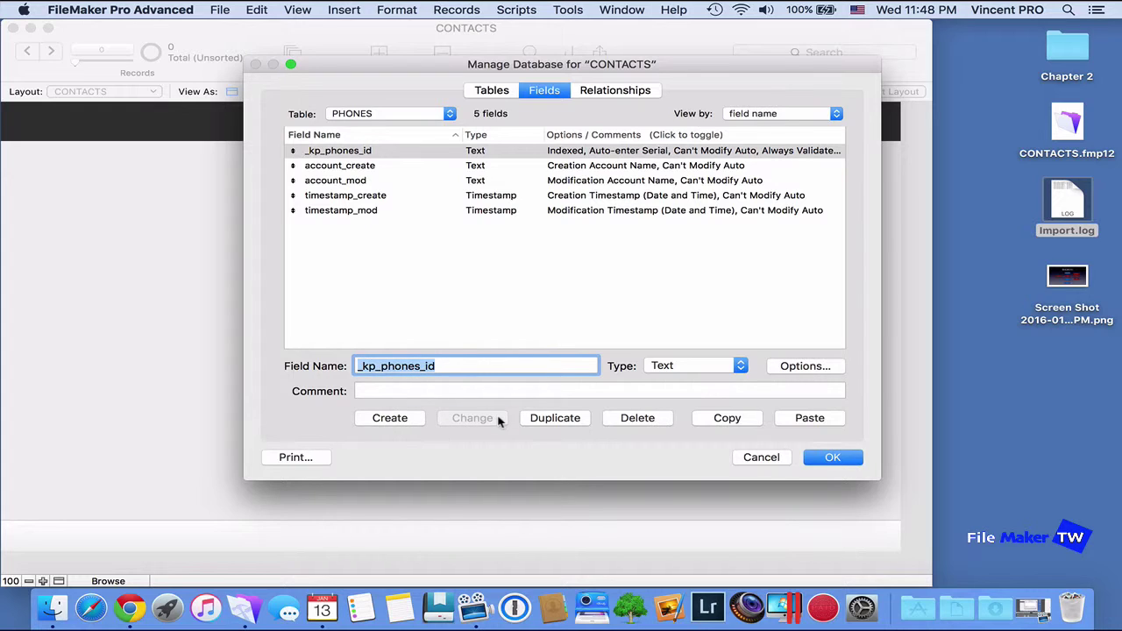
Step: Set the auto-enter serial number's next value for _kp_phones_id to PHO00000001
{"action": "left_click", "coordinate": [806, 366]}
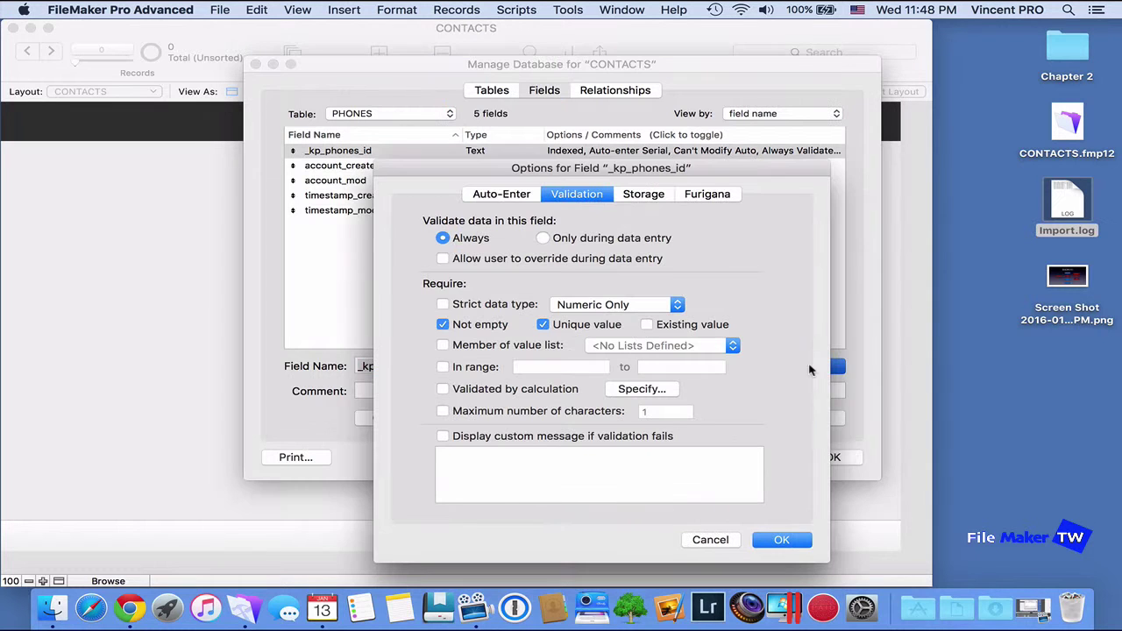
{"action": "left_click", "coordinate": [500, 197]}
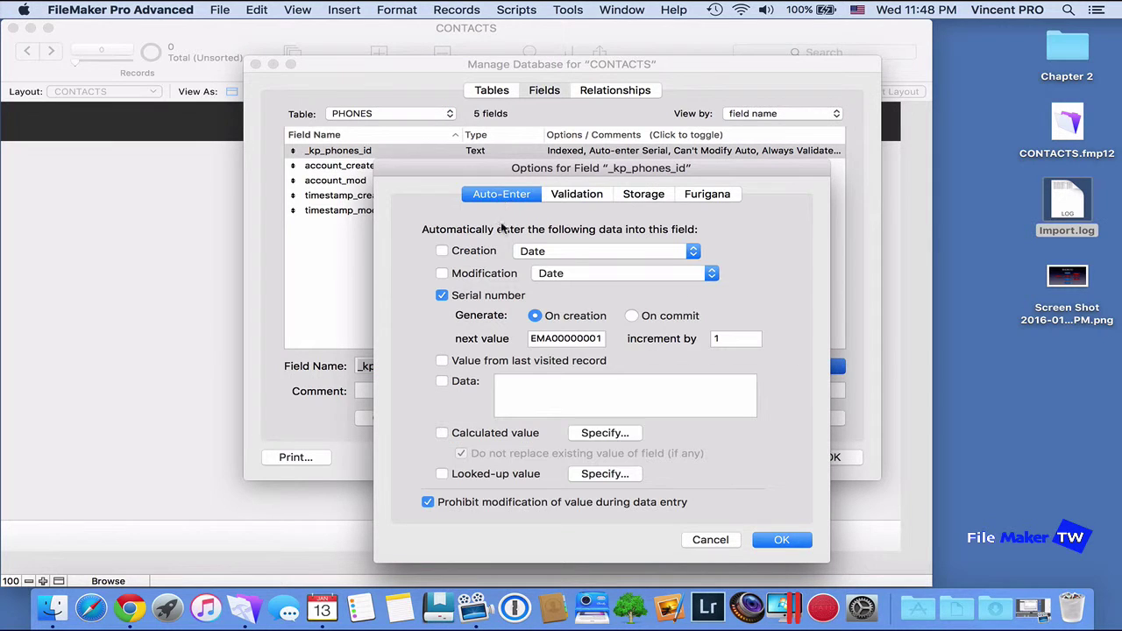
{"action": "left_click", "coordinate": [552, 338]}
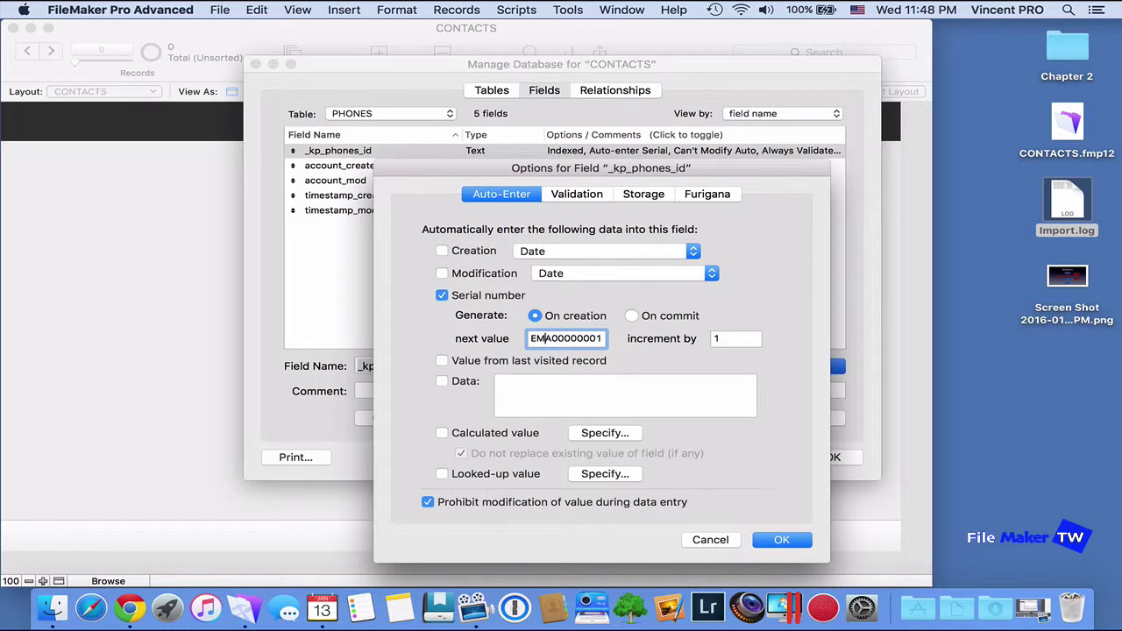
{"action": "key", "text": "BackSpace"}
{"action": "key", "text": "BackSpace"}
{"action": "key", "text": "BackSpace"}
{"action": "type", "text": "PHO"}
{"action": "left_click", "coordinate": [783, 540]}
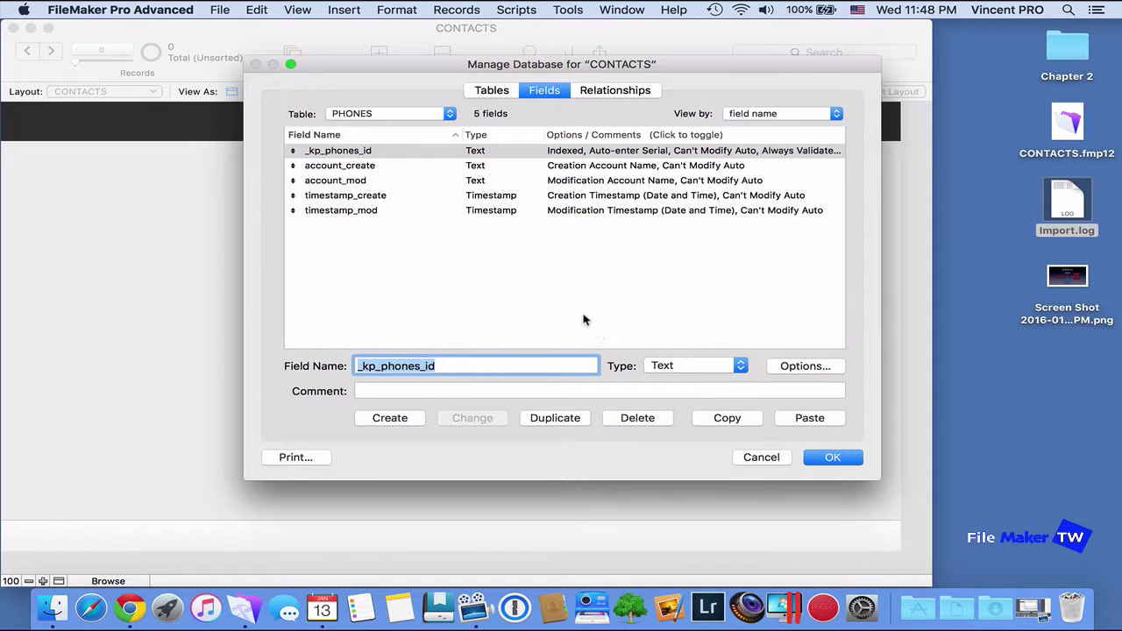
Step: Paste the copied key field into the ADDRESSES table and rename it as _kp_addresses_id
{"action": "left_click", "coordinate": [452, 114]}
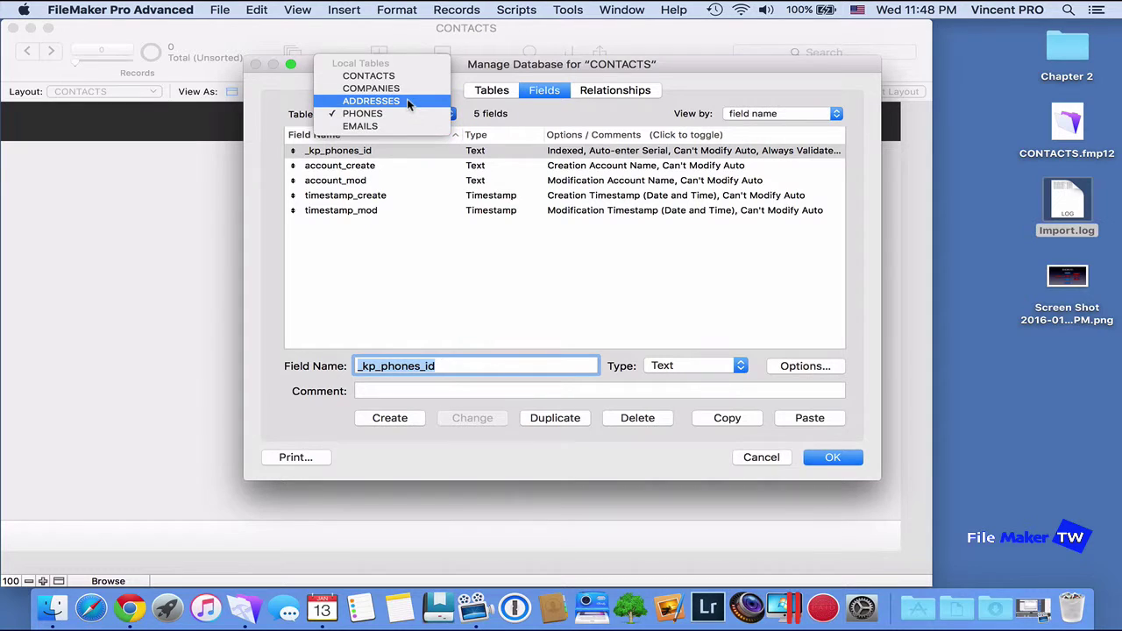
{"action": "left_click", "coordinate": [407, 99]}
{"action": "left_click", "coordinate": [810, 418]}
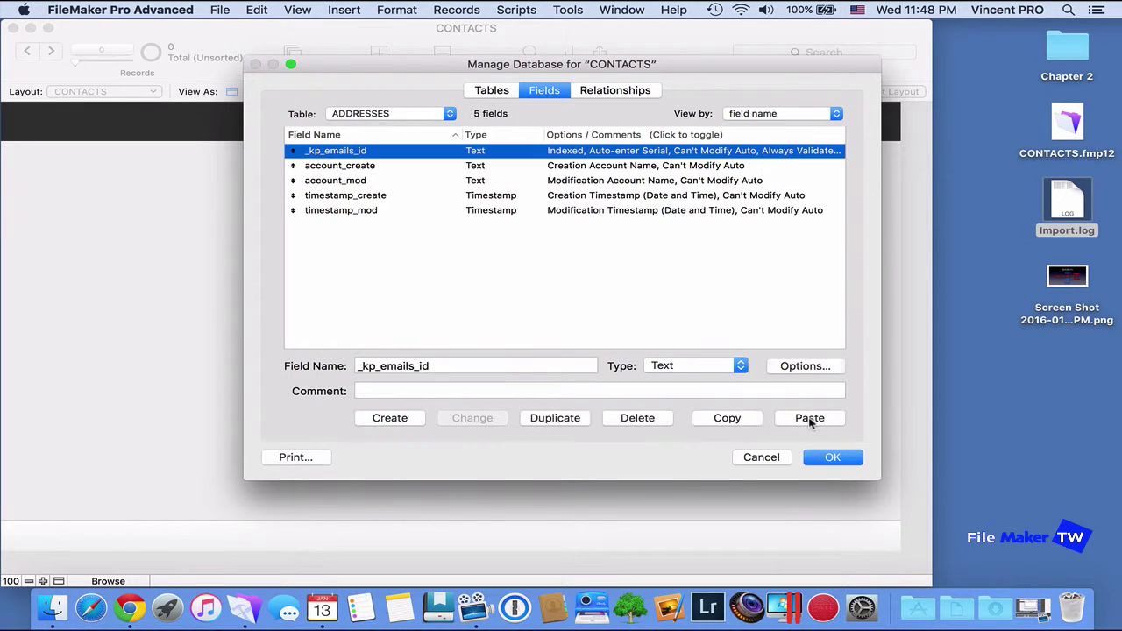
{"action": "left_click", "coordinate": [413, 367]}
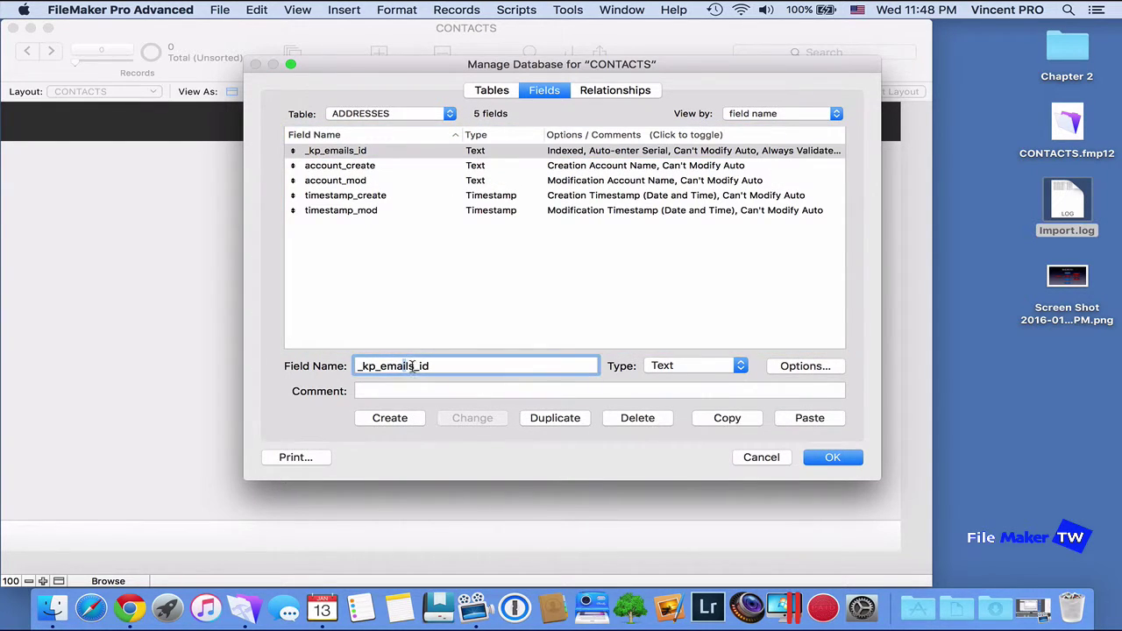
{"action": "key", "text": "BackSpace"}
{"action": "key", "text": "BackSpace"}
{"action": "key", "text": "BackSpace"}
{"action": "key", "text": "BackSpace"}
{"action": "key", "text": "BackSpace"}
{"action": "key", "text": "BackSpace"}
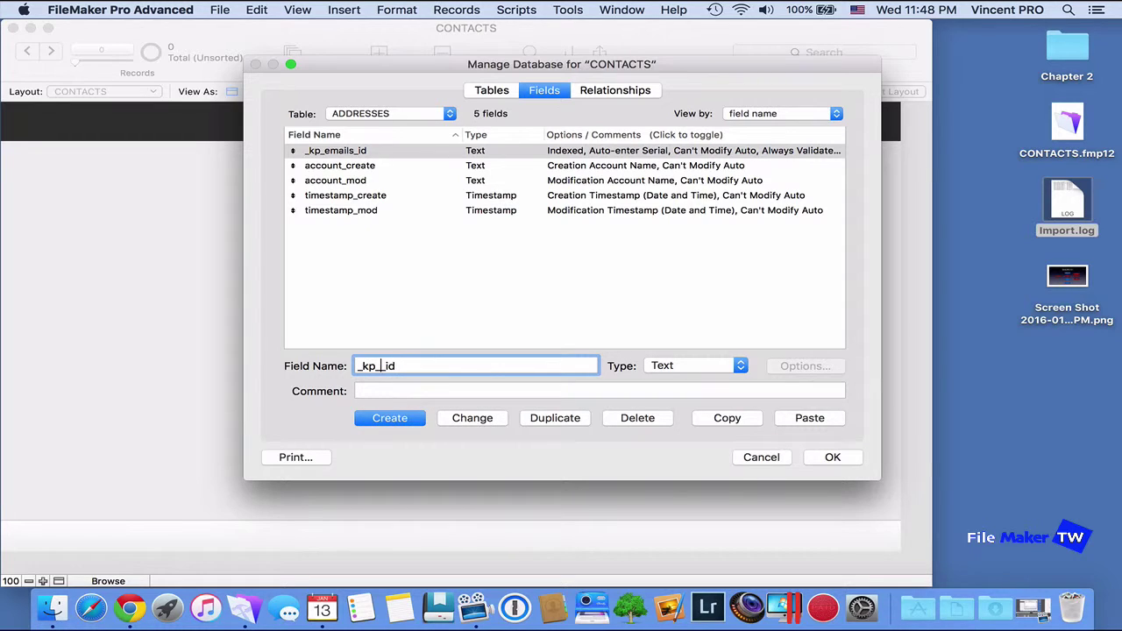
{"action": "type", "text": "addresses_"}
{"action": "left_click", "coordinate": [465, 418]}
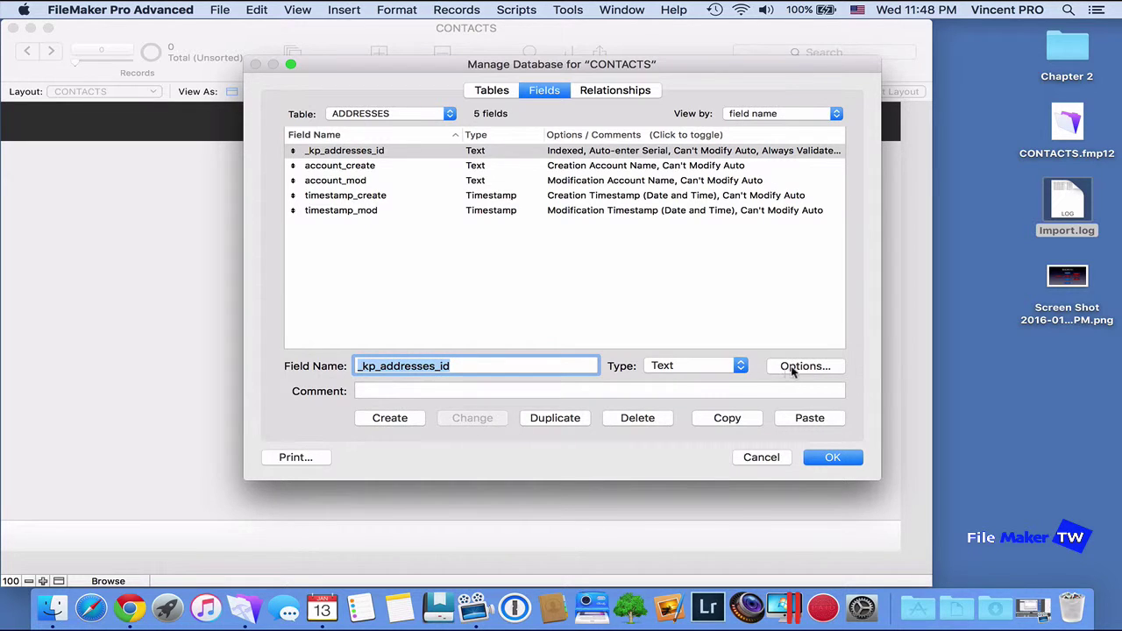
Step: Set the auto-enter serial number's next value for _kp_addresses_id to ADD00000001
{"action": "left_click", "coordinate": [792, 369]}
{"action": "left_click", "coordinate": [550, 338]}
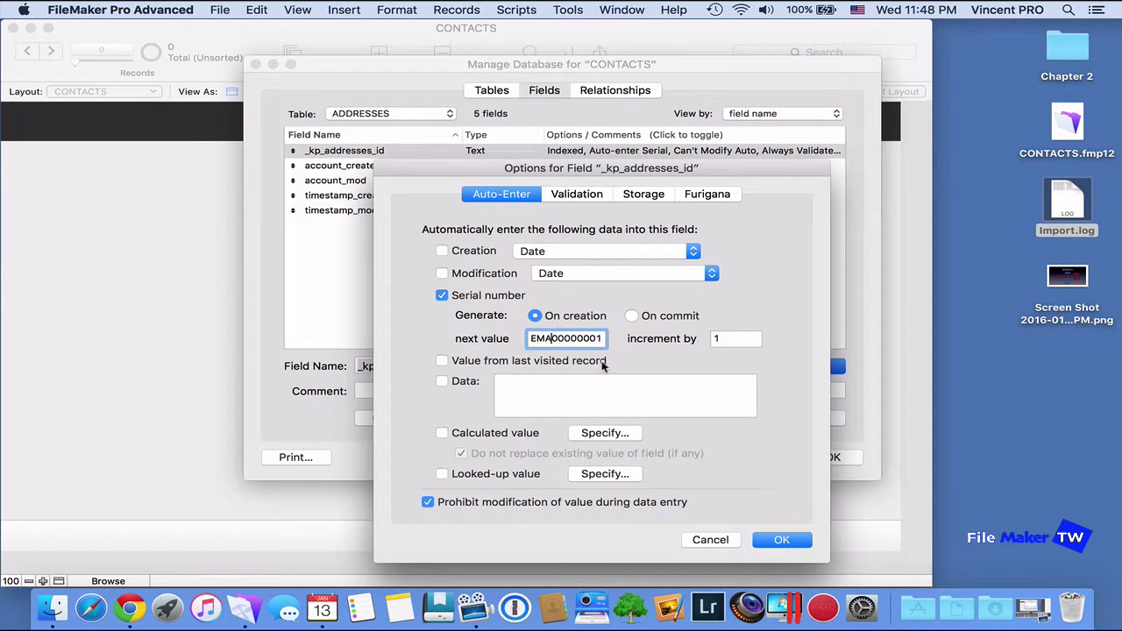
{"action": "key", "text": "BackSpace"}
{"action": "key", "text": "BackSpace"}
{"action": "key", "text": "BackSpace"}
{"action": "type", "text": "ADD"}
{"action": "left_click", "coordinate": [783, 541]}
Step: Paste the copied key field into the COMPANIES table and rename it as _kp_companies_id
{"action": "left_click", "coordinate": [450, 114]}
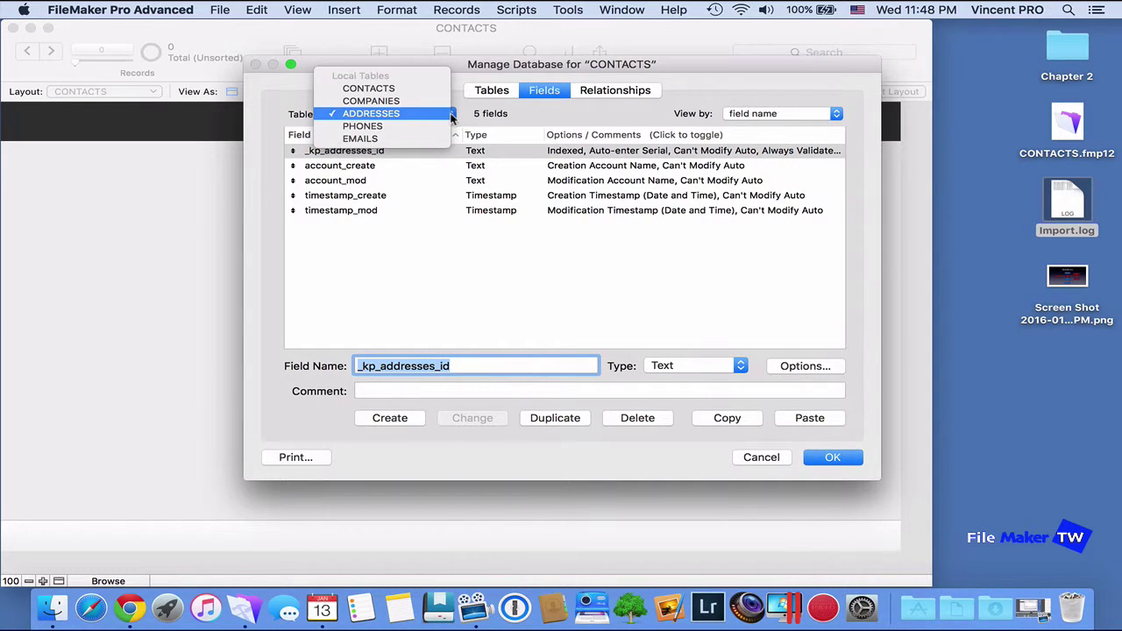
{"action": "left_click", "coordinate": [371, 101]}
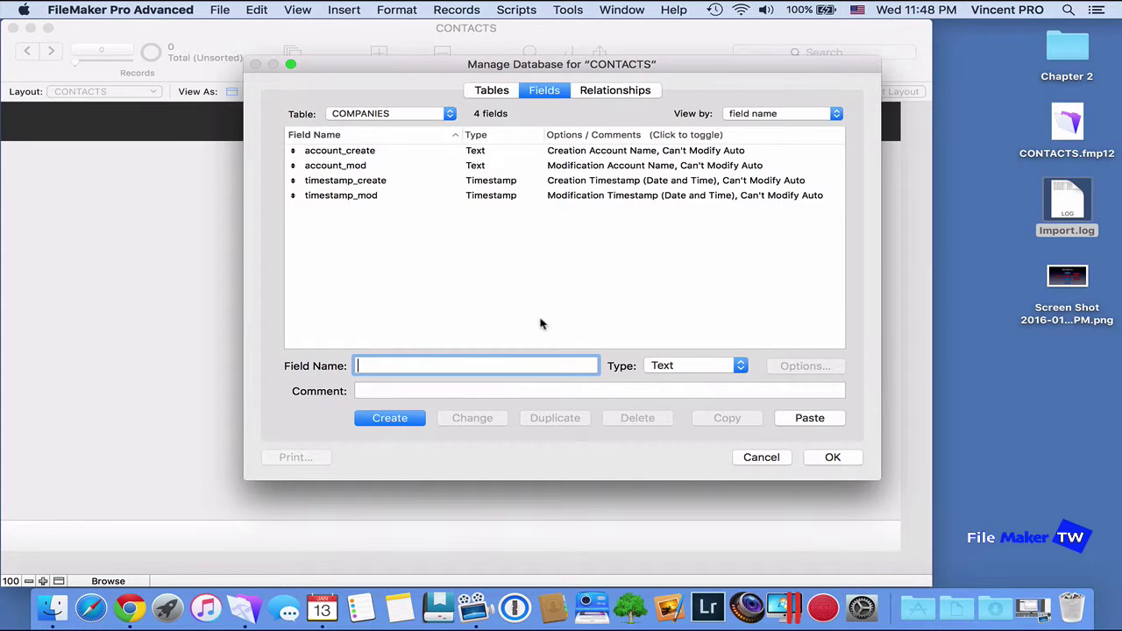
{"action": "left_click", "coordinate": [821, 422]}
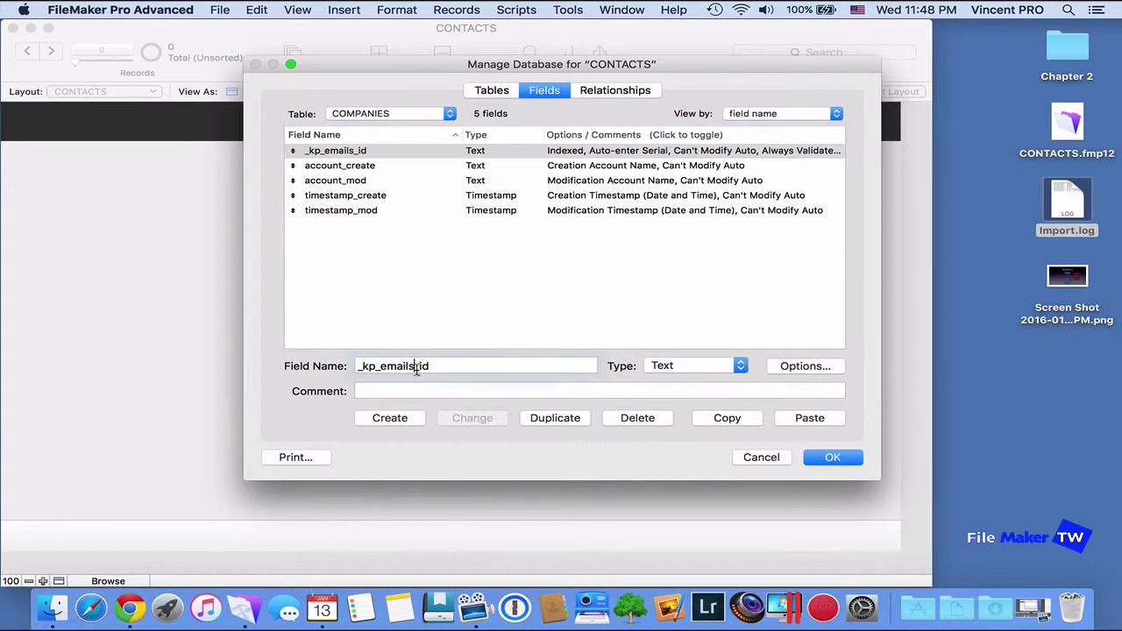
{"action": "left_click", "coordinate": [417, 369]}
{"action": "key", "text": "BackSpace"}
{"action": "key", "text": "BackSpace"}
{"action": "key", "text": "BackSpace"}
{"action": "key", "text": "BackSpace"}
{"action": "key", "text": "BackSpace"}
{"action": "key", "text": "BackSpace"}
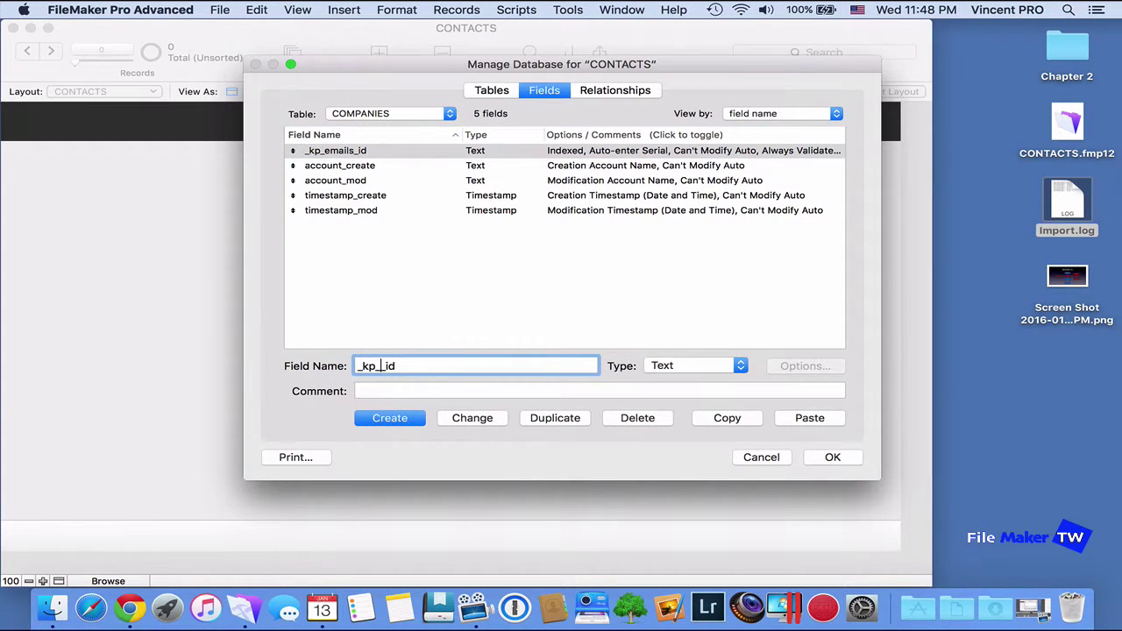
{"action": "type", "text": "companies_"}
{"action": "left_click", "coordinate": [472, 418]}
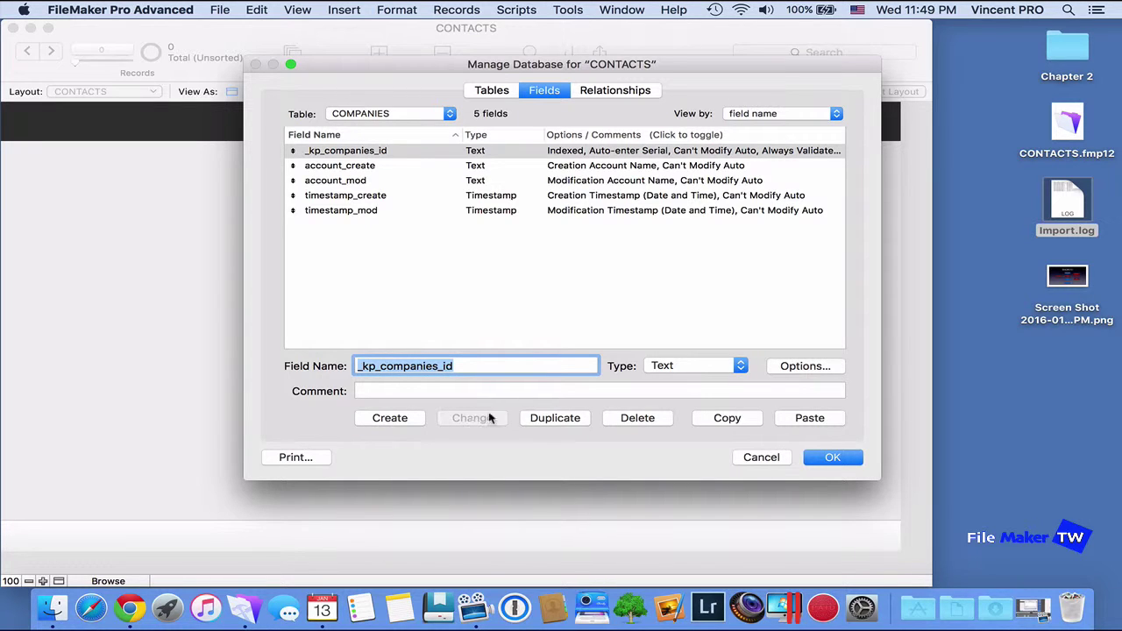
Step: Set the auto-enter serial number's next value for _kp_companies_id to COM00000001
{"action": "left_click", "coordinate": [801, 366]}
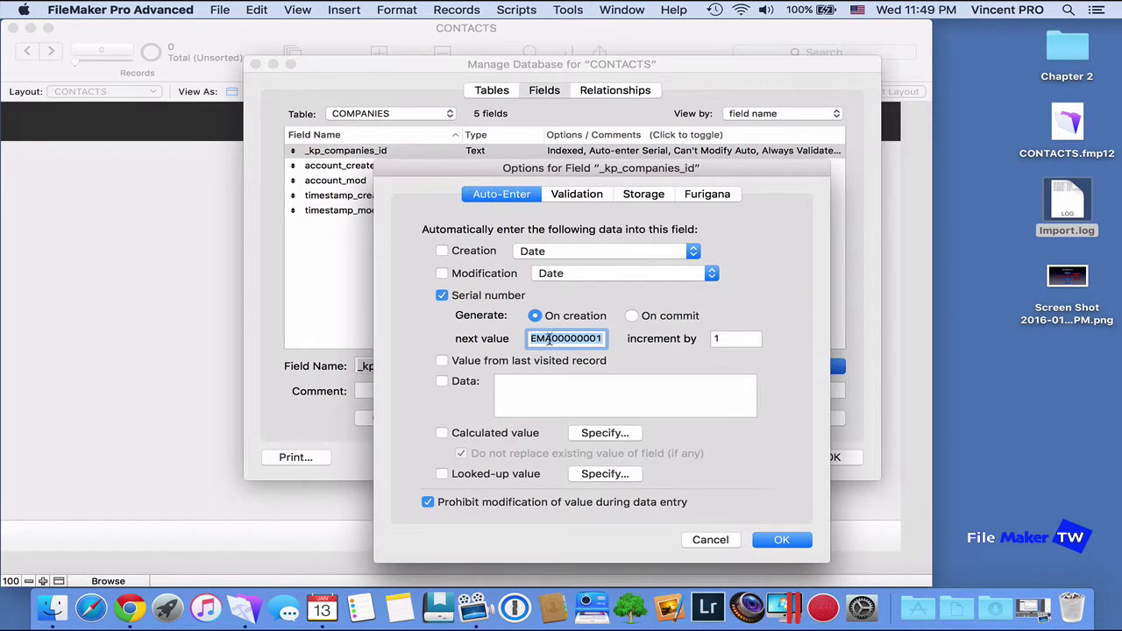
{"action": "left_click", "coordinate": [549, 340]}
{"action": "key", "text": "BackSpace"}
{"action": "key", "text": "BackSpace"}
{"action": "key", "text": "BackSpace"}
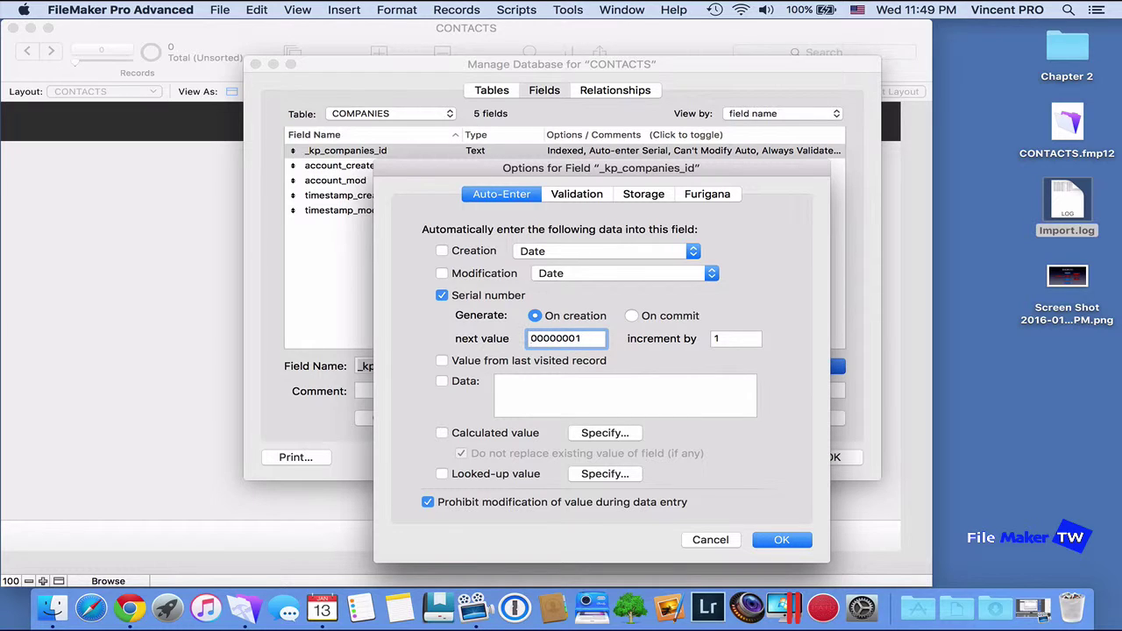
{"action": "type", "text": "COM"}
{"action": "left_click", "coordinate": [780, 540]}
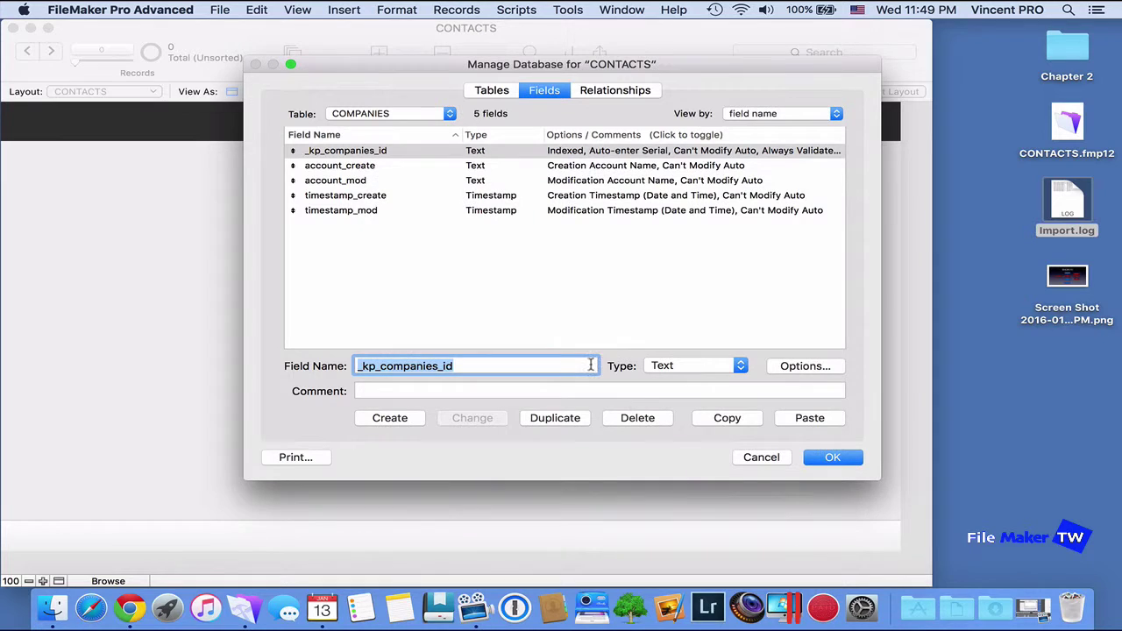
Step: Paste the copied key field into the CONTACTS table and rename it as _kp_contacts_id
{"action": "left_click", "coordinate": [449, 114]}
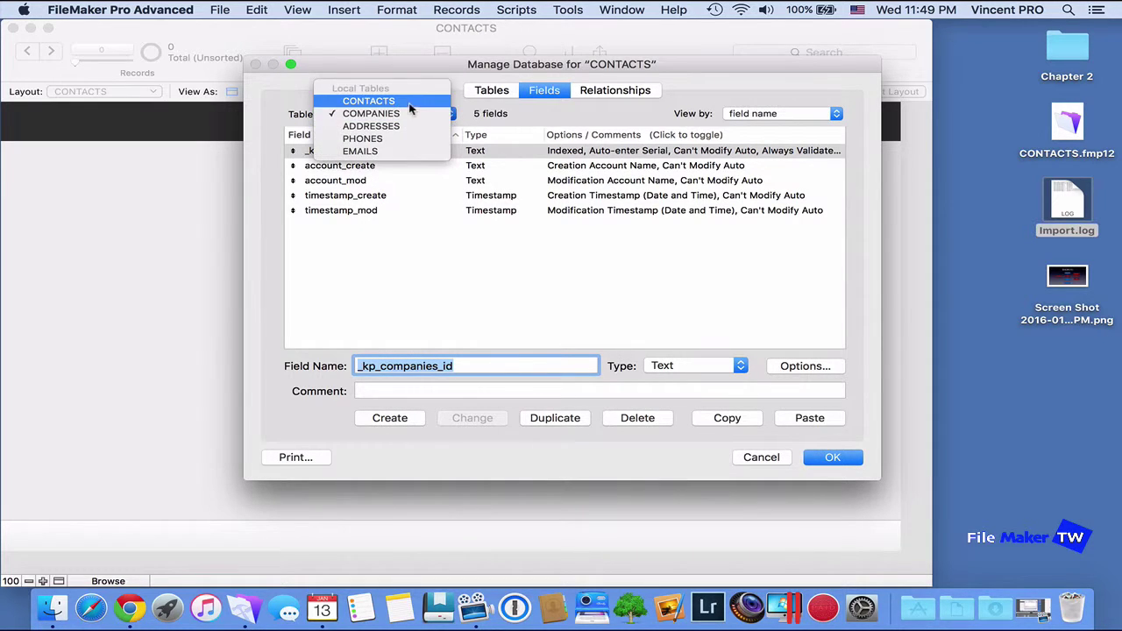
{"action": "left_click", "coordinate": [410, 104]}
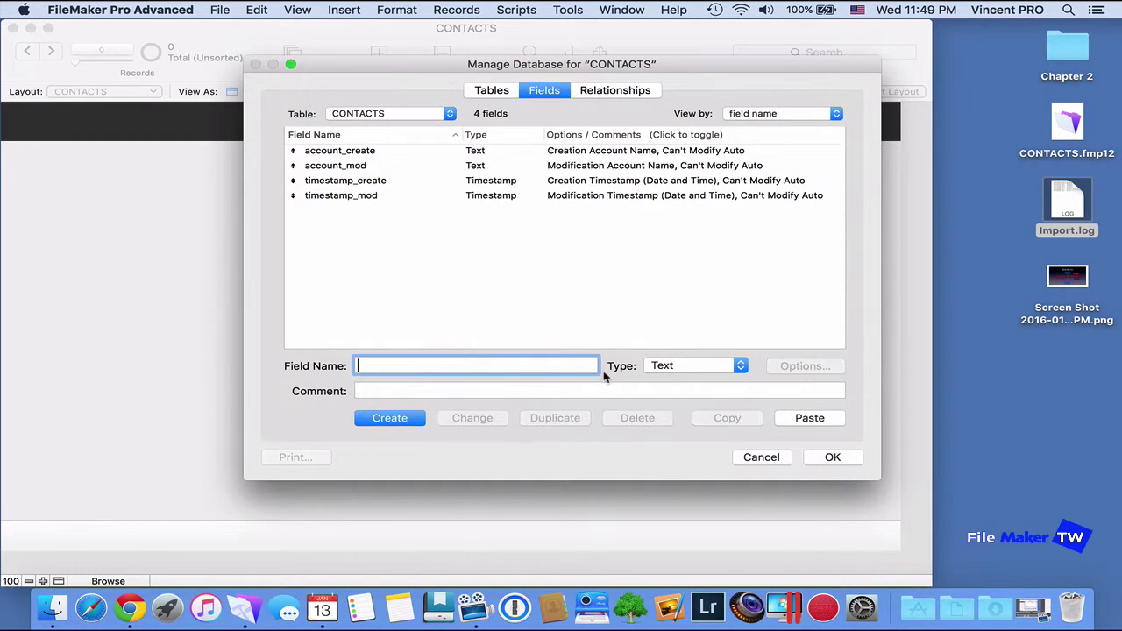
{"action": "left_click", "coordinate": [811, 418]}
{"action": "left_click", "coordinate": [416, 367]}
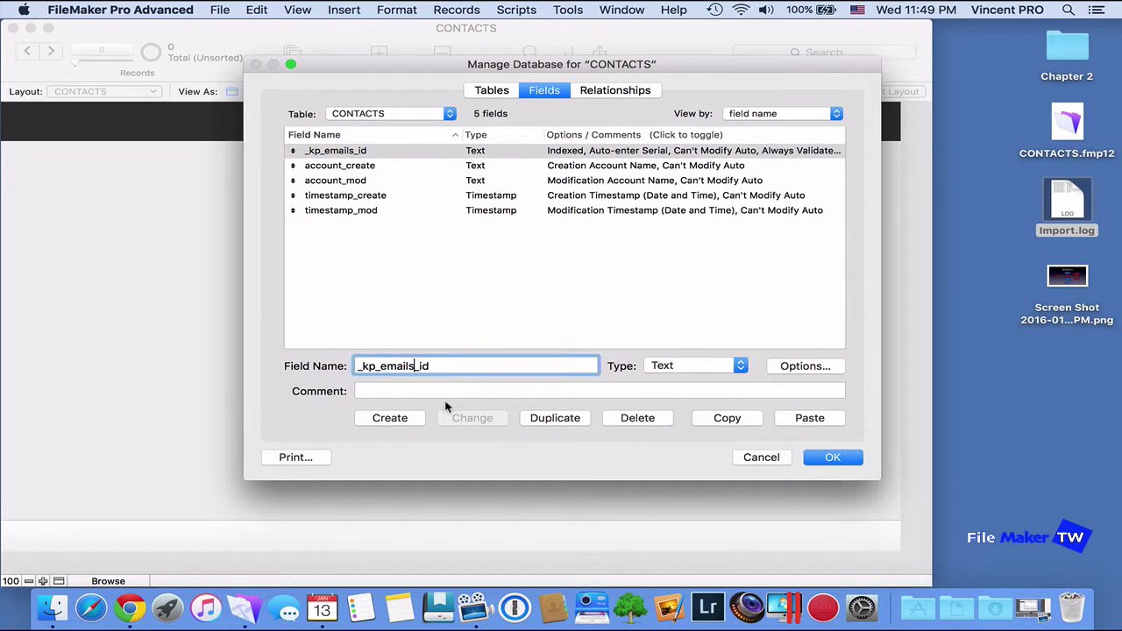
{"action": "key", "text": "BackSpace"}
{"action": "key", "text": "BackSpace"}
{"action": "key", "text": "BackSpace"}
{"action": "key", "text": "BackSpace"}
{"action": "key", "text": "BackSpace"}
{"action": "key", "text": "BackSpace"}
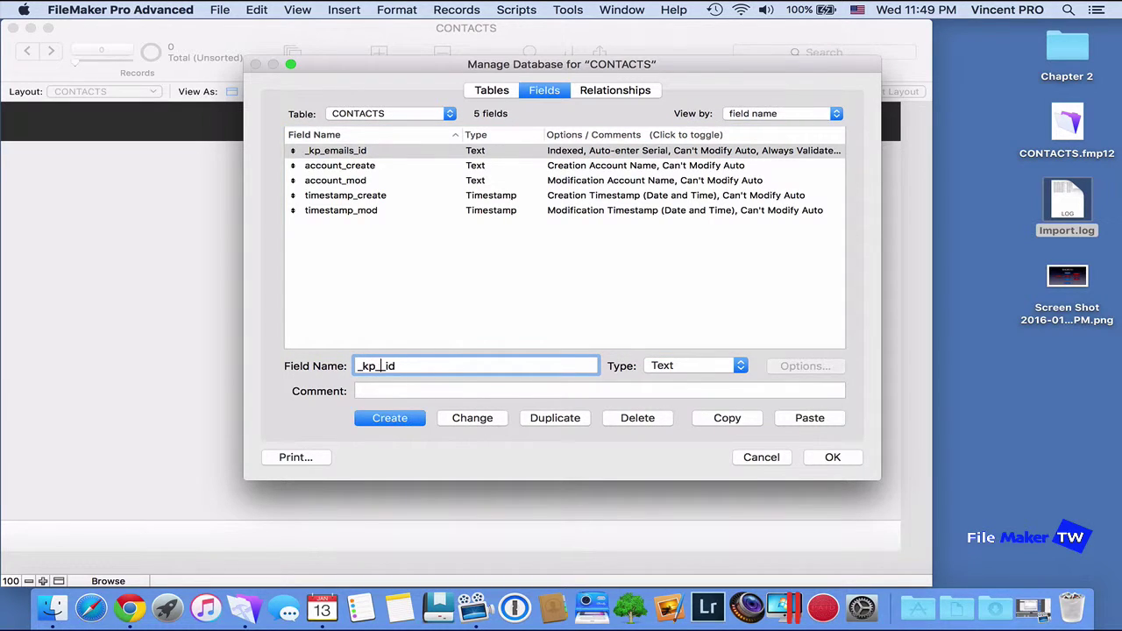
{"action": "type", "text": "contacts_"}
{"action": "left_click", "coordinate": [474, 420]}
Step: Set the auto-enter serial number's next value for _kp_contacts_id to CON00000001
{"action": "left_click", "coordinate": [826, 366]}
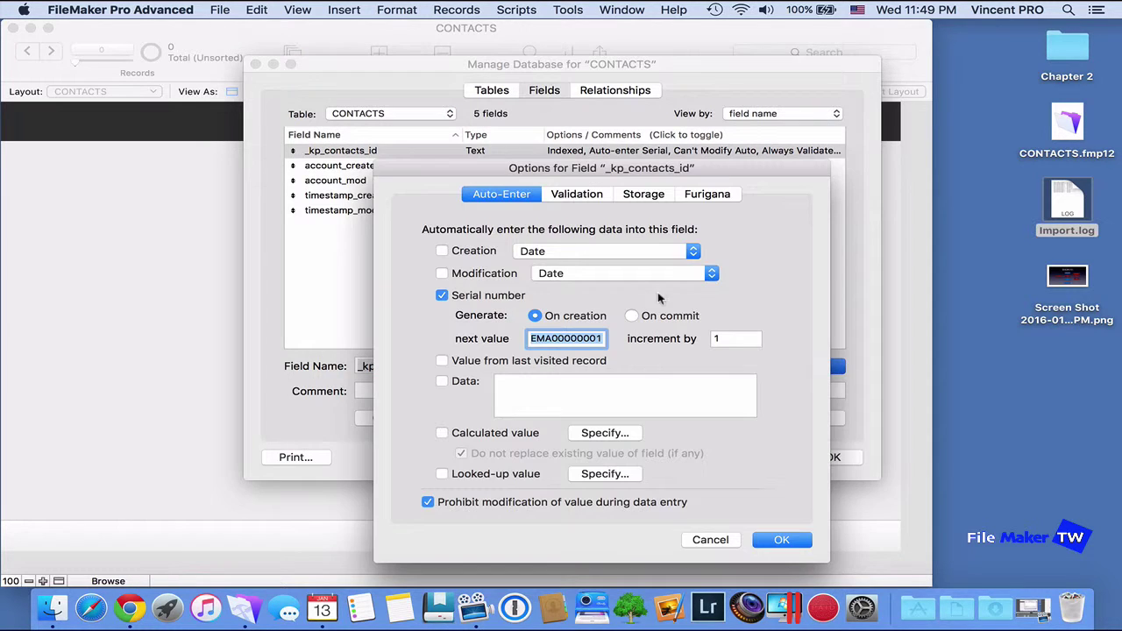
{"action": "left_click", "coordinate": [544, 338]}
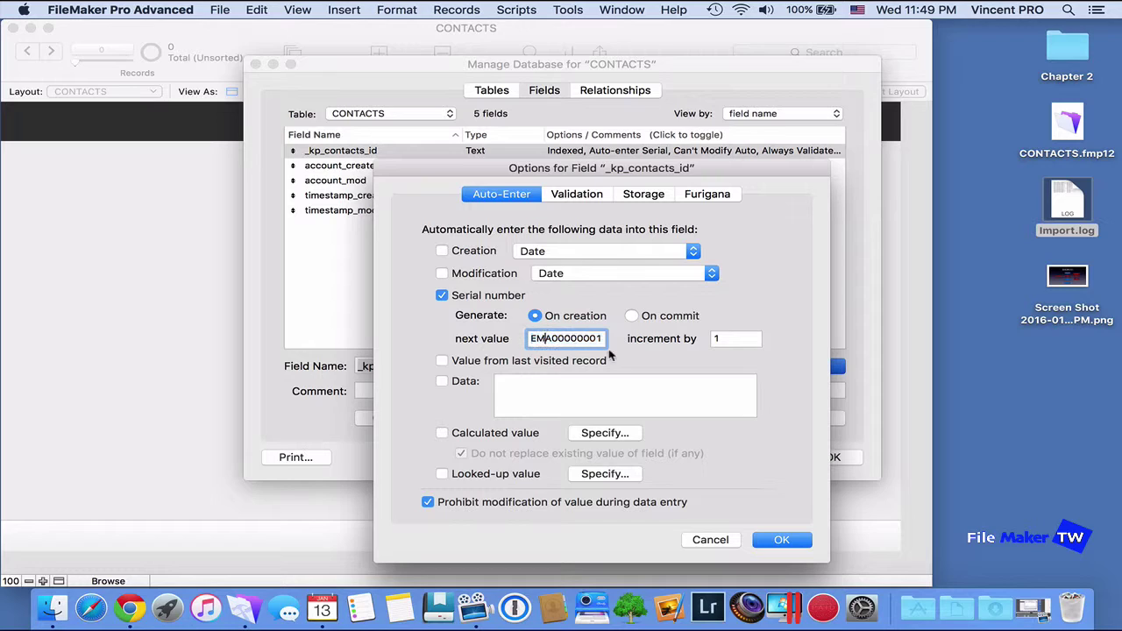
{"action": "key", "text": "BackSpace"}
{"action": "key", "text": "BackSpace"}
{"action": "key", "text": "Delete"}
{"action": "type", "text": "CON"}
{"action": "left_click", "coordinate": [794, 541]}
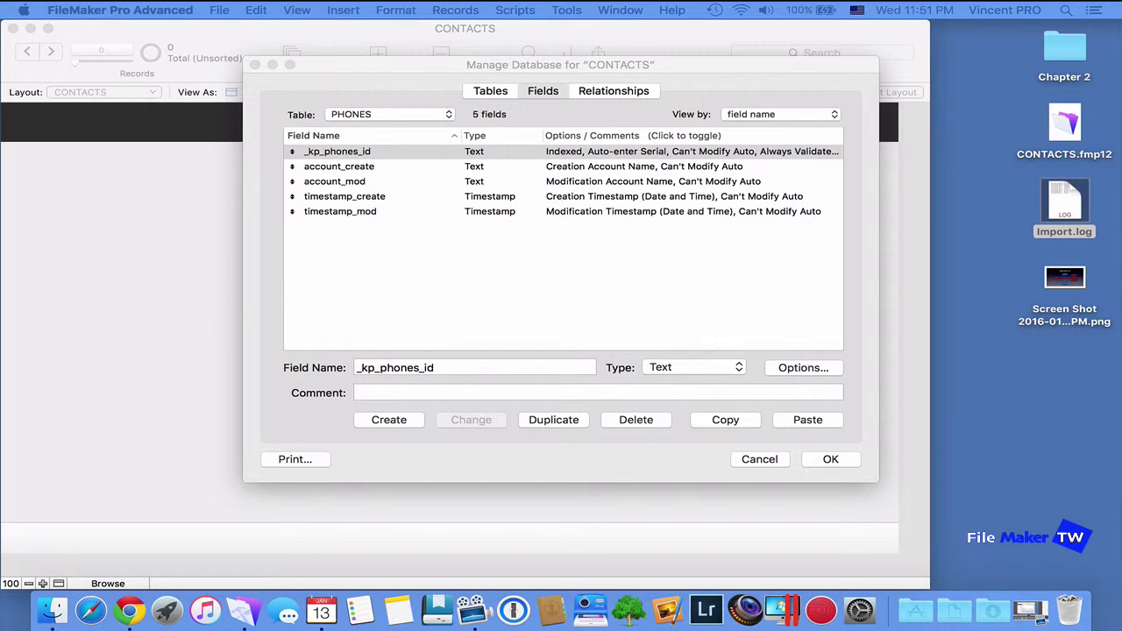
Step: Open the ERD screenshot from the desktop in Preview, examine how the tables relate, and close it
{"action": "left_click", "coordinate": [331, 273]}
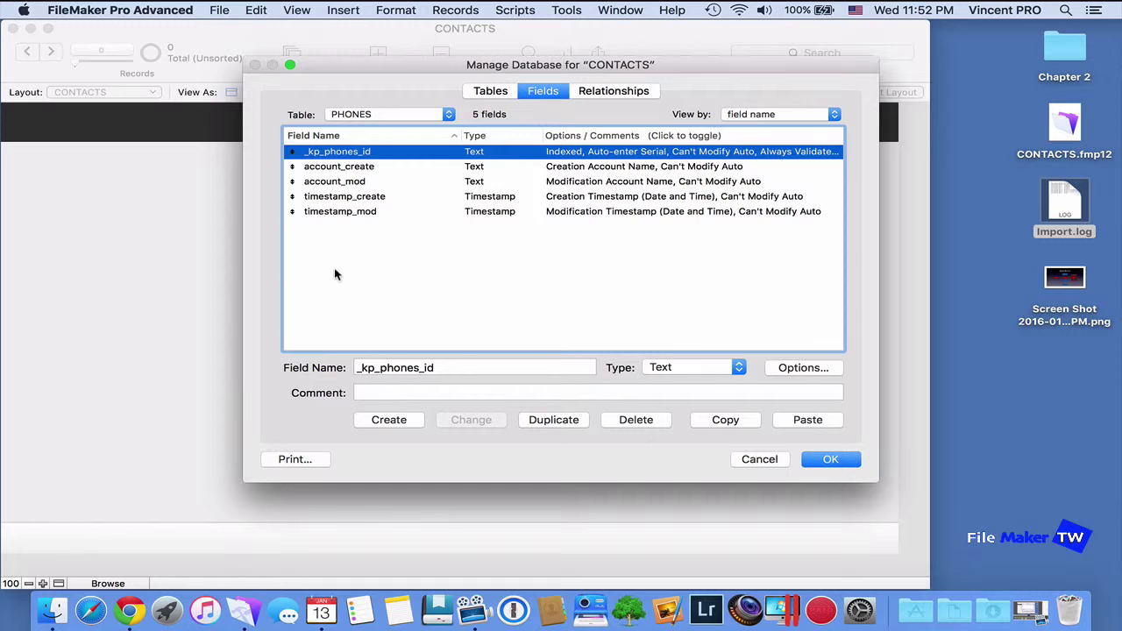
{"action": "left_click", "coordinate": [1072, 278]}
{"action": "double_click", "coordinate": [1072, 278]}
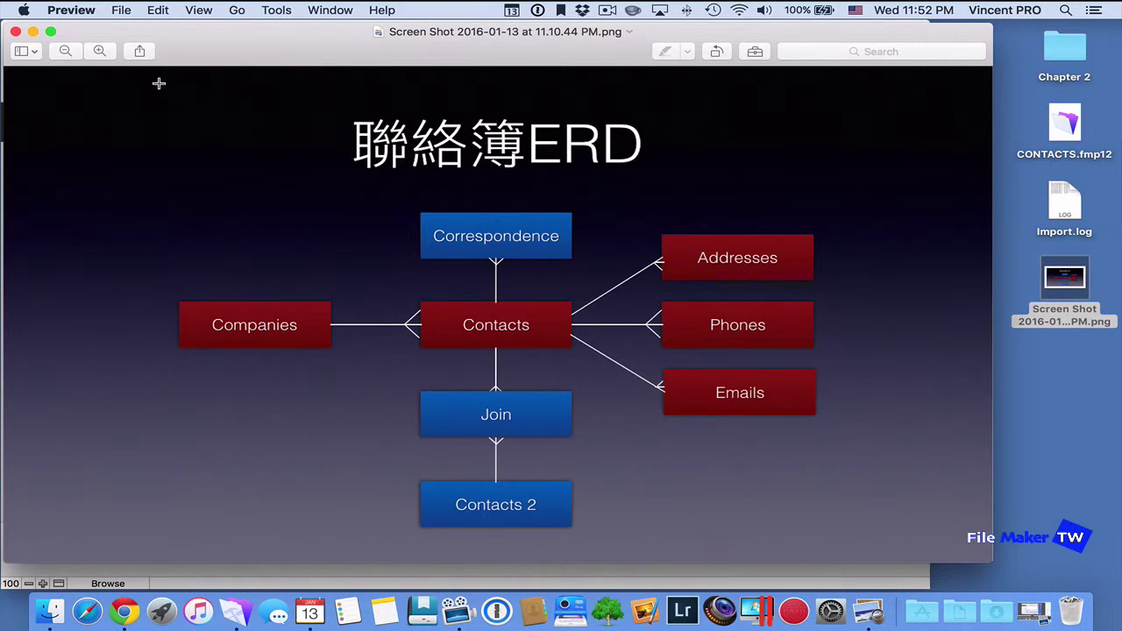
{"action": "left_click", "coordinate": [15, 32]}
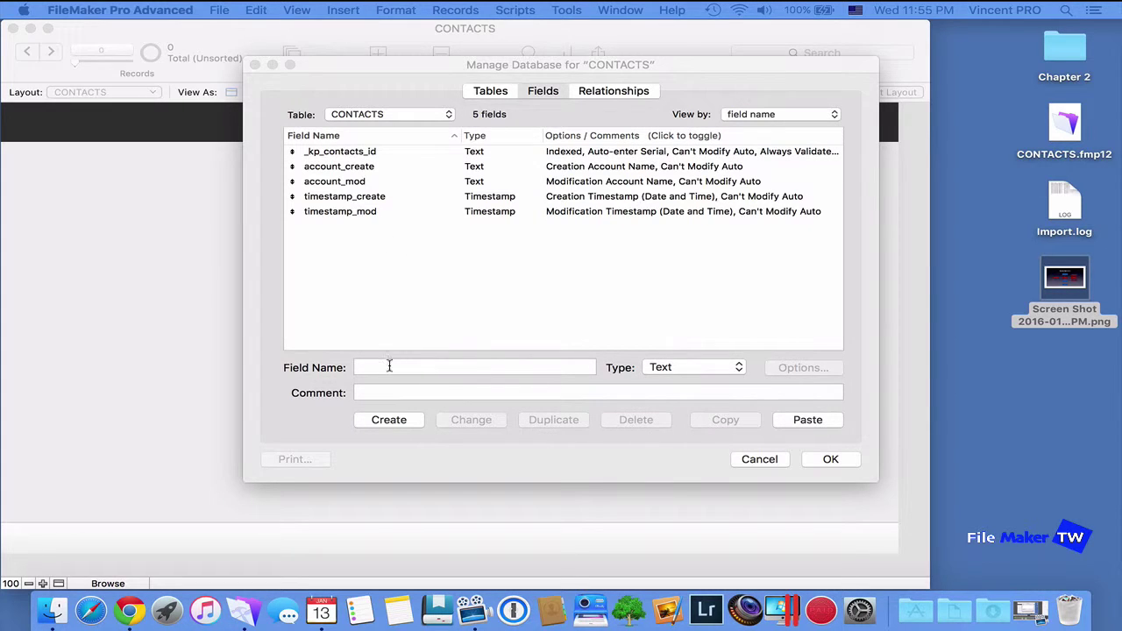
Step: Create a text foreign key field named _kf_companies_id in the CONTACTS table
{"action": "left_click", "coordinate": [389, 367]}
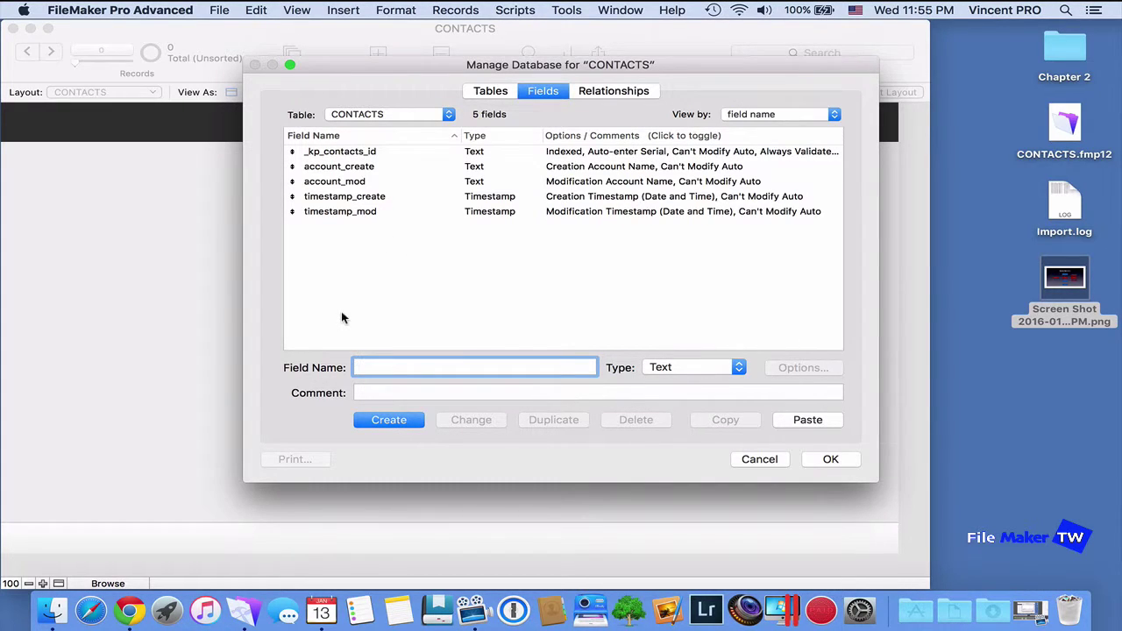
{"action": "type", "text": "_kf"}
{"action": "type", "text": "_companies_id"}
{"action": "left_click", "coordinate": [371, 420]}
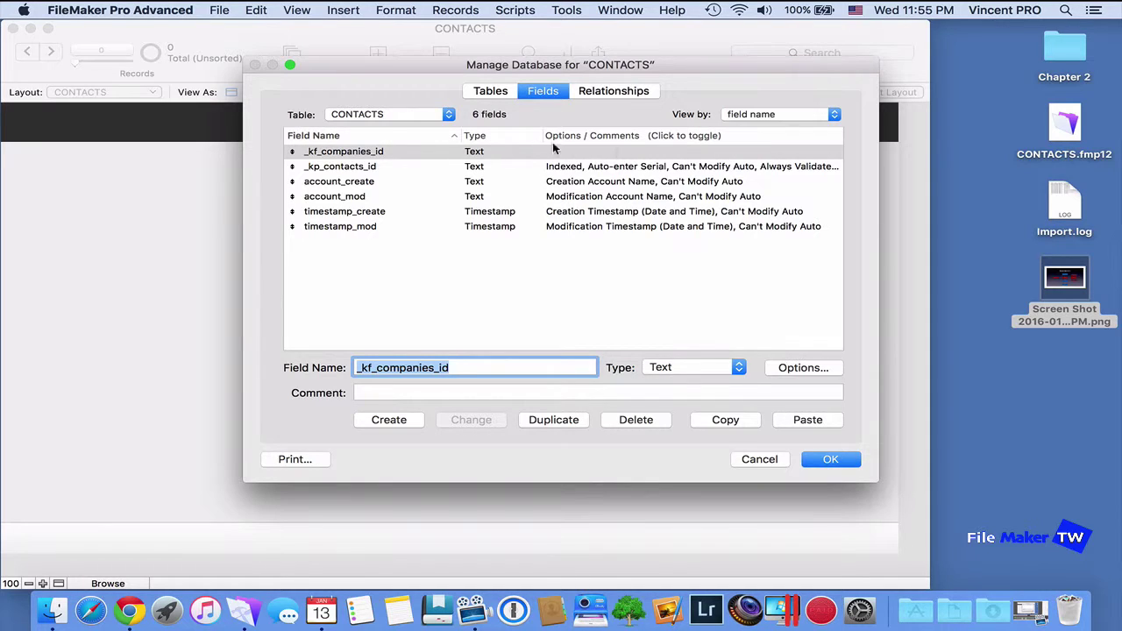
Step: Create a text foreign key field named _kf_contacts_id in the ADDRESSES table
{"action": "left_click", "coordinate": [447, 115]}
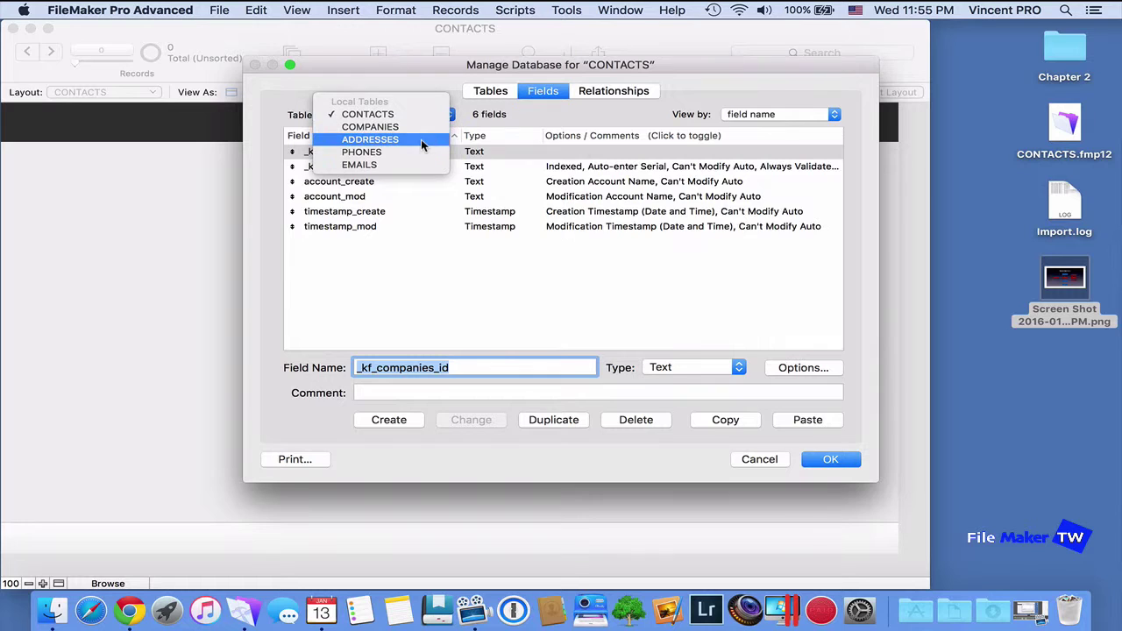
{"action": "left_click", "coordinate": [421, 140]}
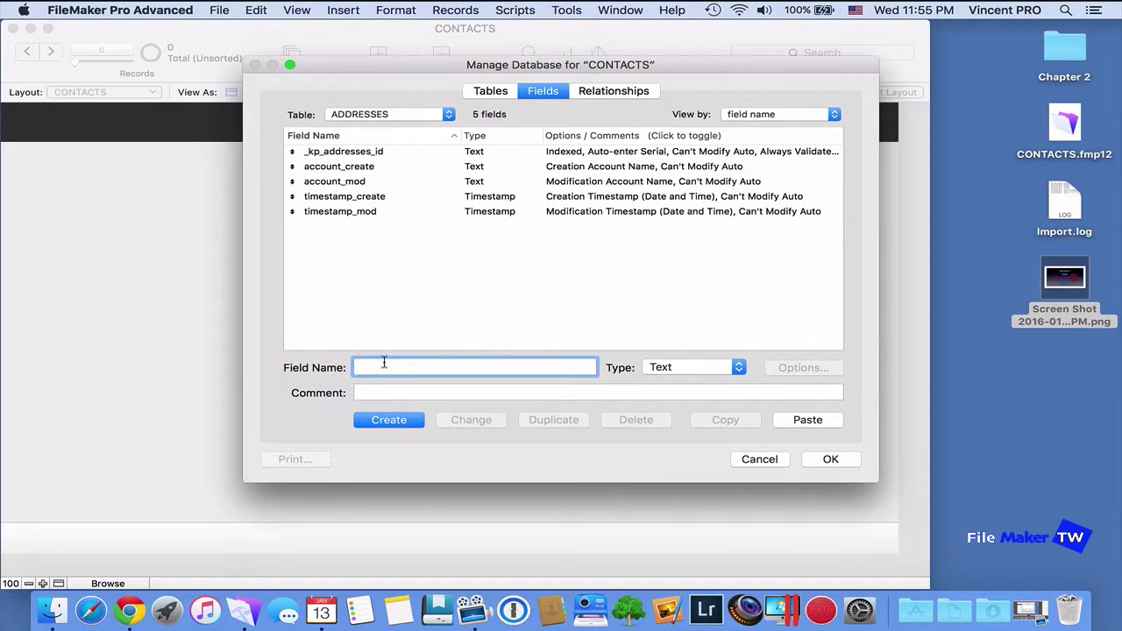
{"action": "type", "text": "_kf_contacts_id"}
{"action": "left_click", "coordinate": [384, 420]}
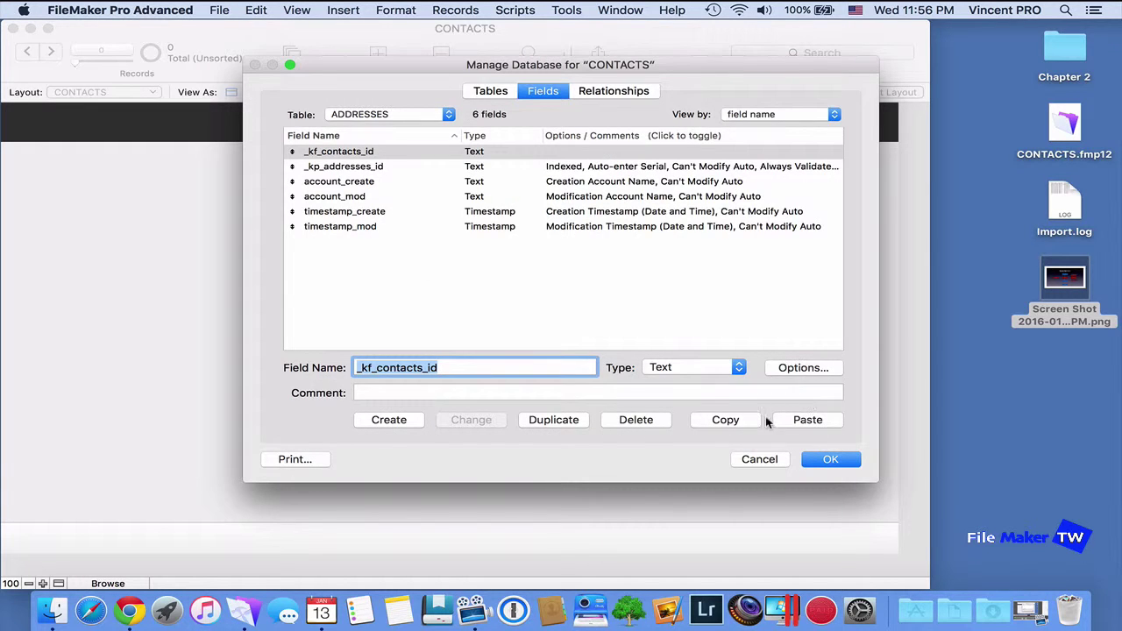
Step: Copy the _kf_contacts_id field from ADDRESSES into the PHONES and EMAILS tables
{"action": "left_click", "coordinate": [449, 115]}
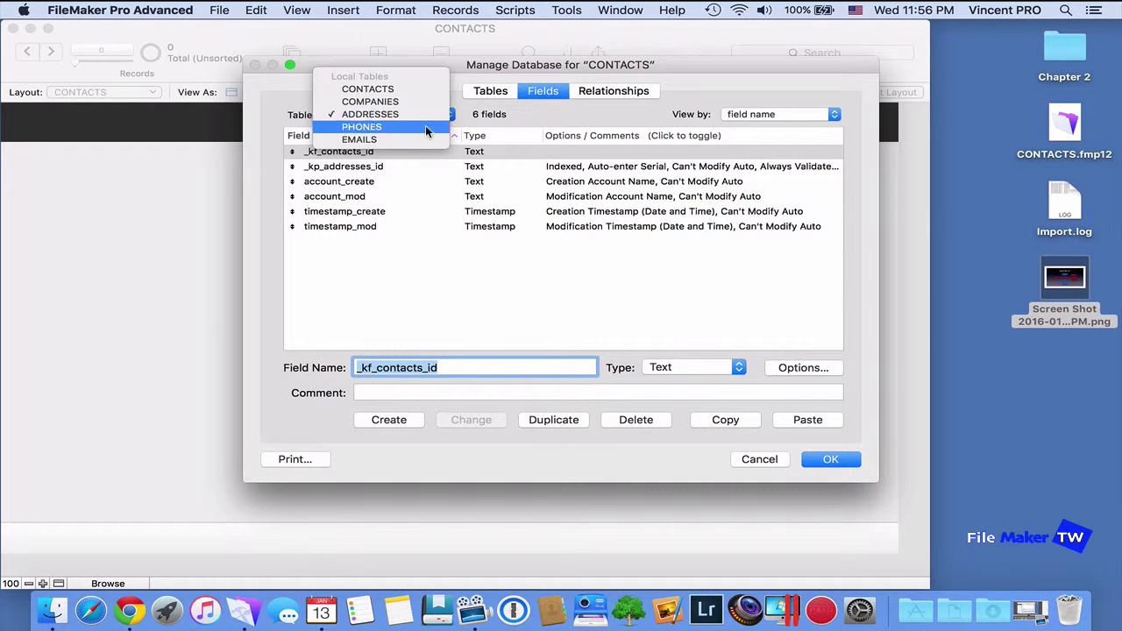
{"action": "left_click", "coordinate": [405, 129]}
{"action": "left_click", "coordinate": [807, 419]}
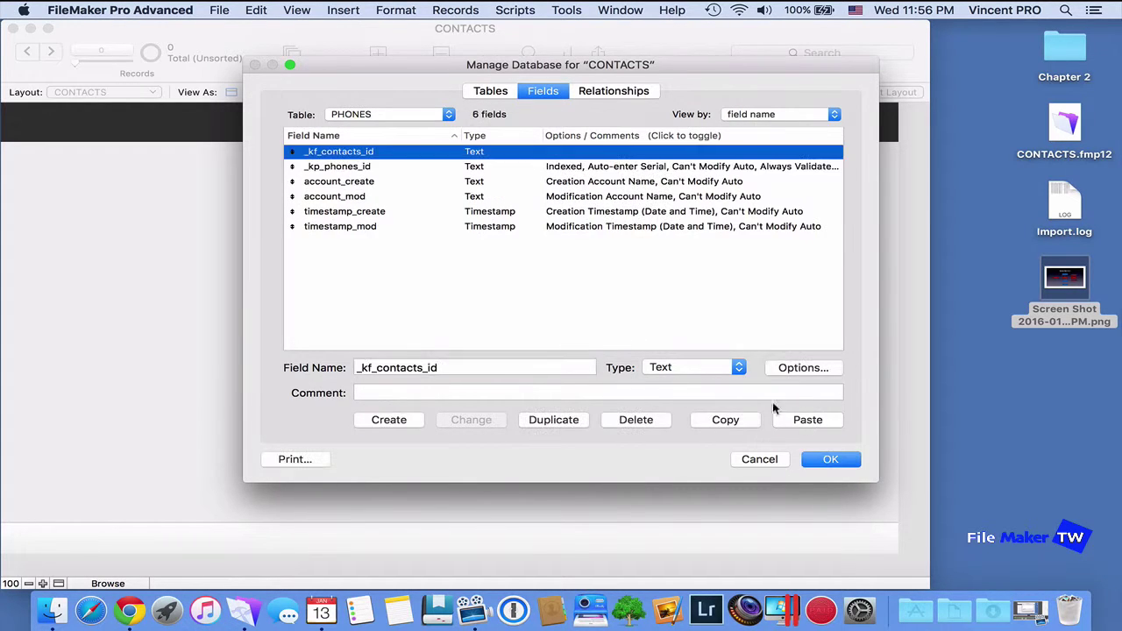
{"action": "left_click", "coordinate": [445, 112]}
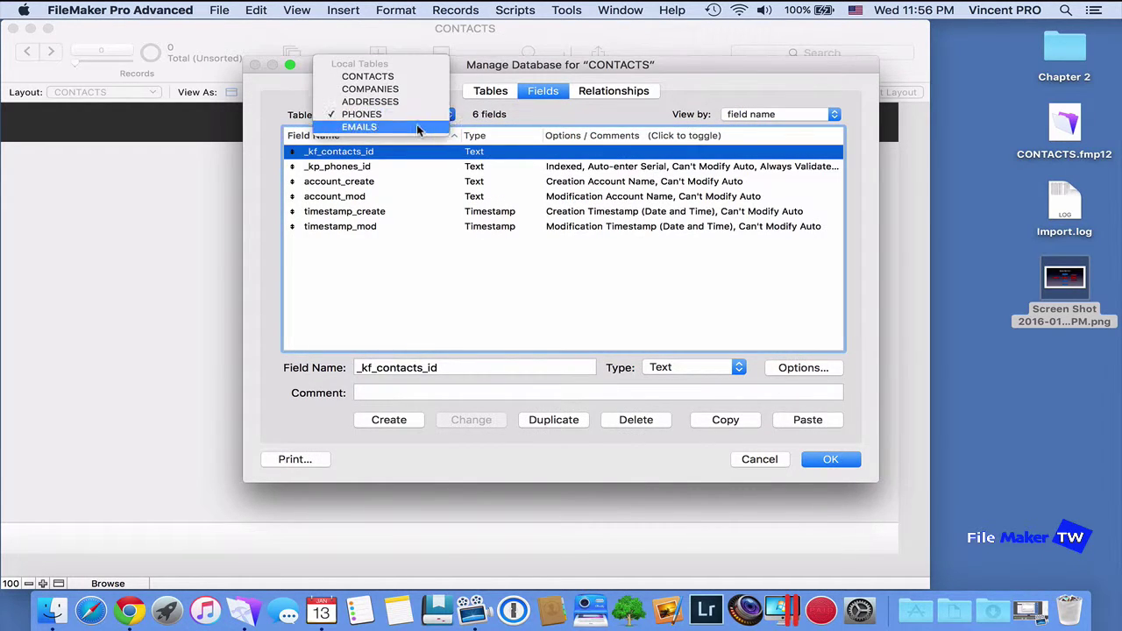
{"action": "left_click", "coordinate": [416, 124]}
{"action": "left_click", "coordinate": [816, 420]}
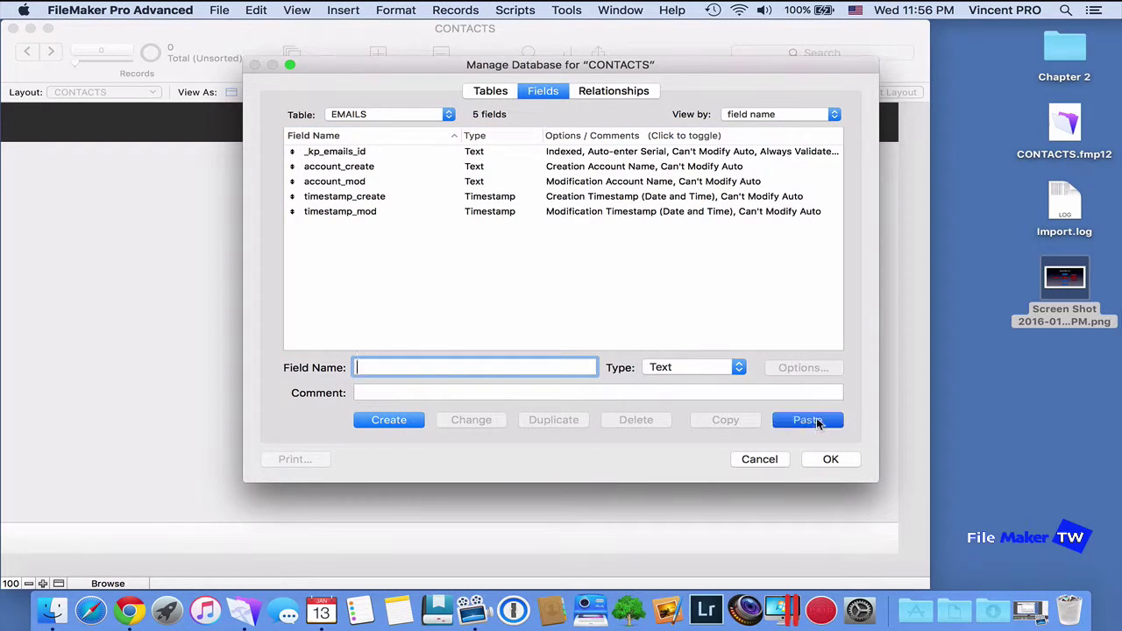